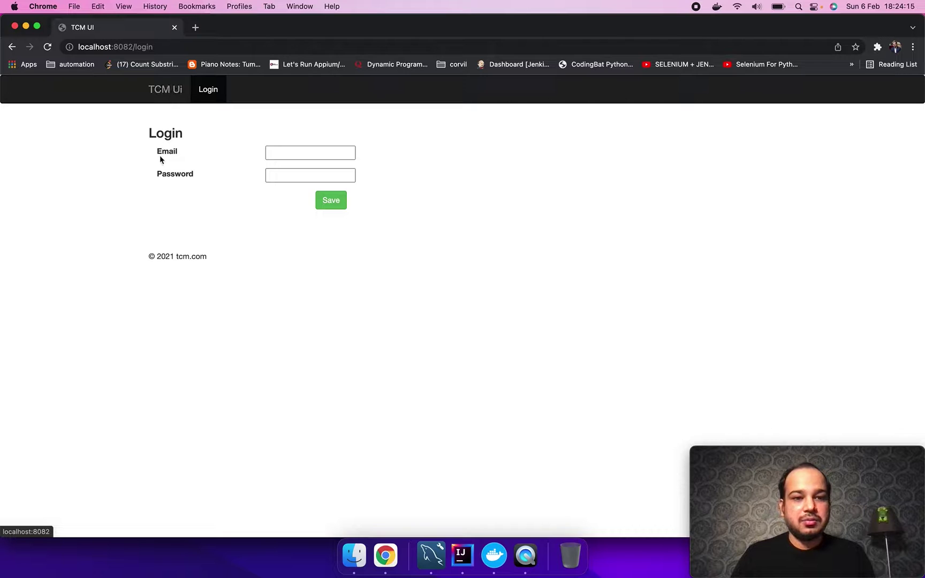
Step: Sign in with the saved e-mail and account password, then view Test Scenarios and Test Plans for JWAF
left_click(300, 152)
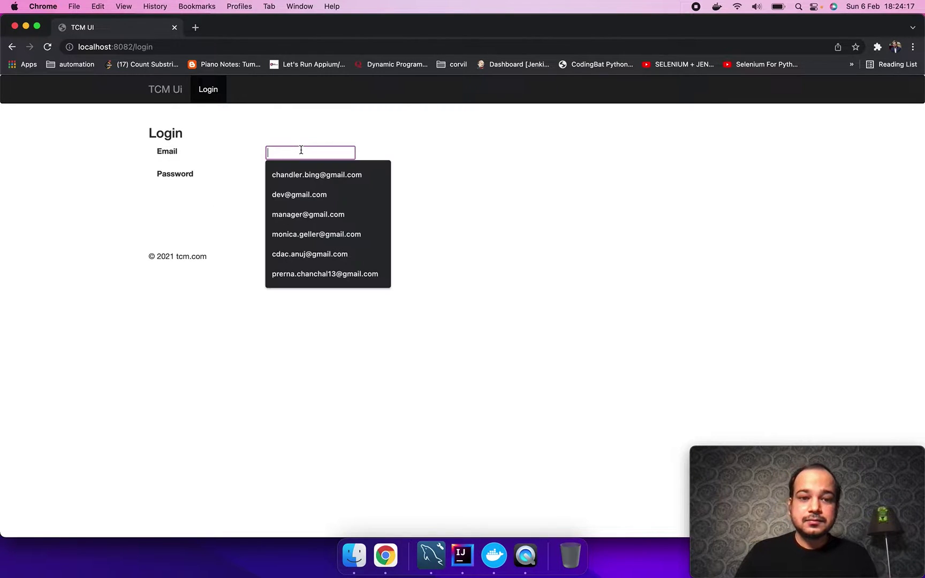
left_click(297, 172)
left_click(297, 172)
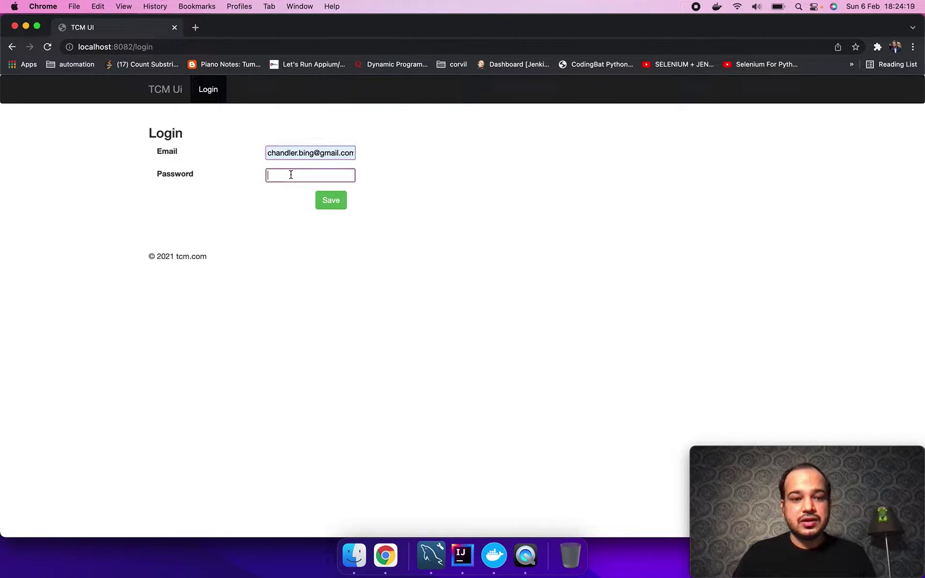
type("123456")
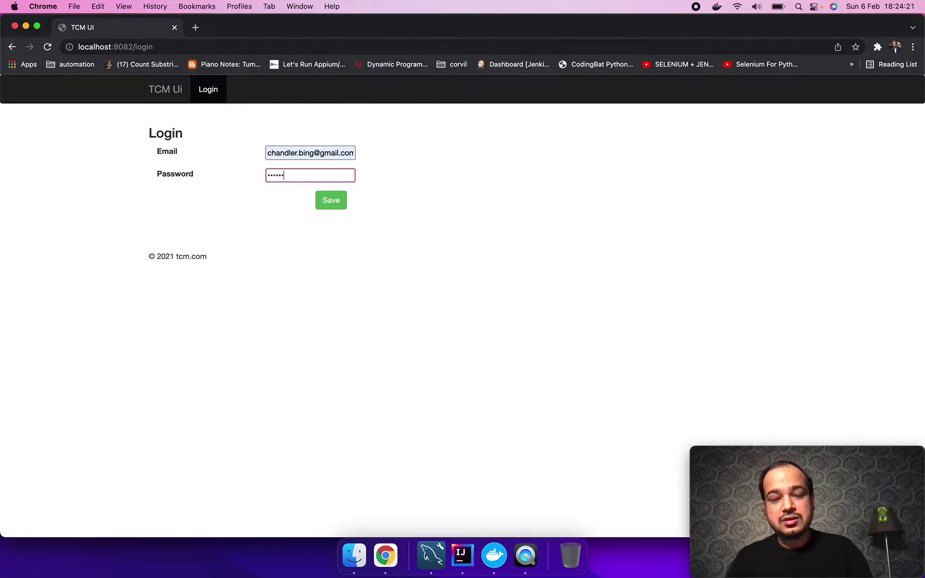
left_click(336, 203)
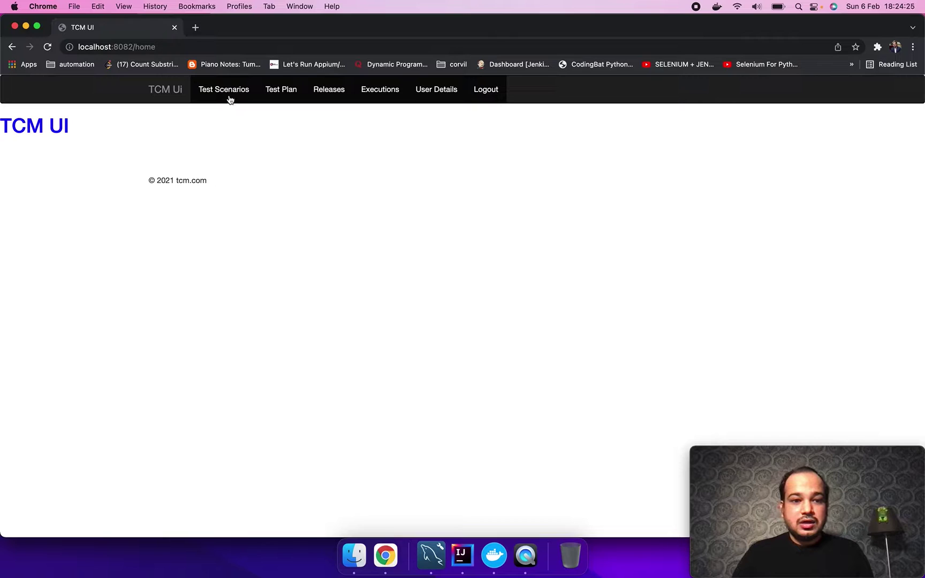
left_click(229, 91)
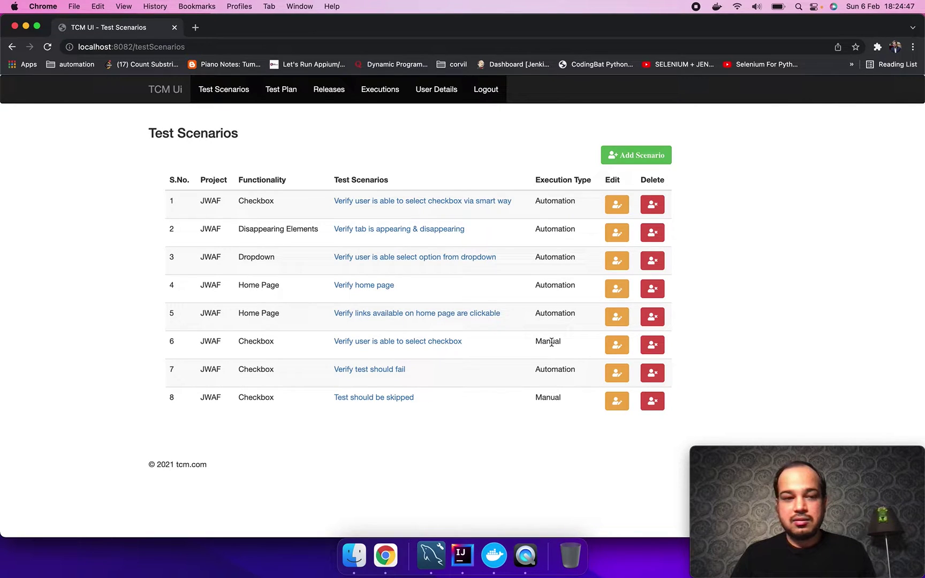
left_click(274, 90)
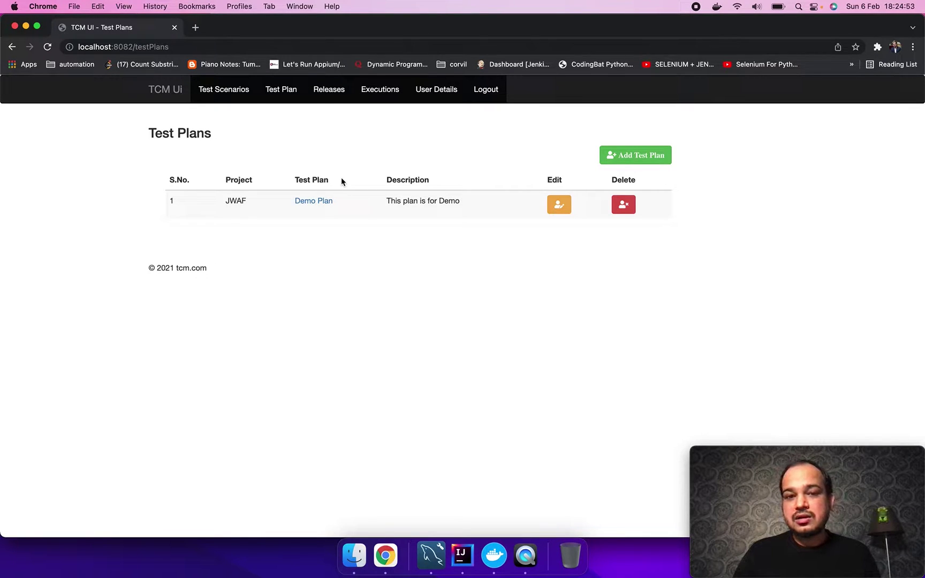
Step: Review the Demo Plan's eight scenarios, then view the Releases list showing release 1.0.0
left_click(317, 203)
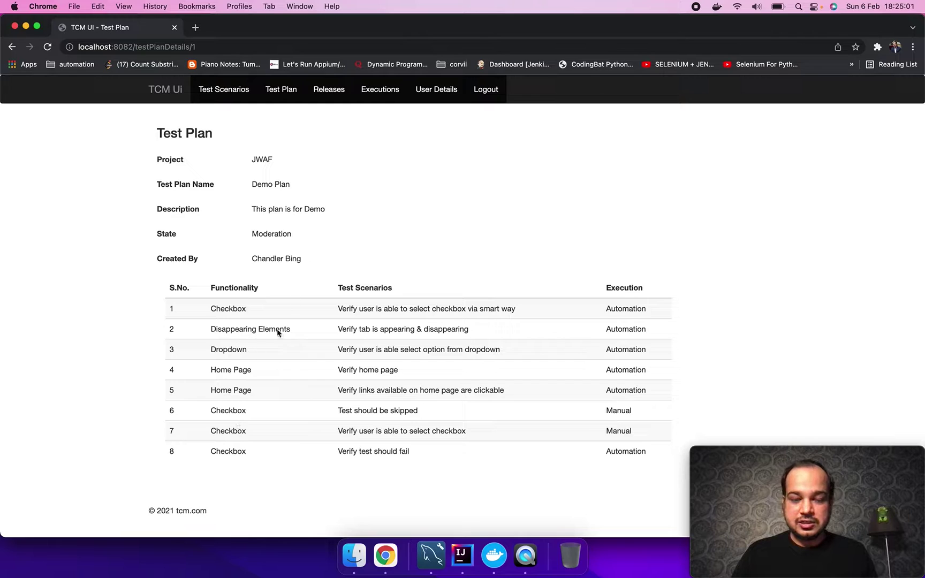
left_click(332, 95)
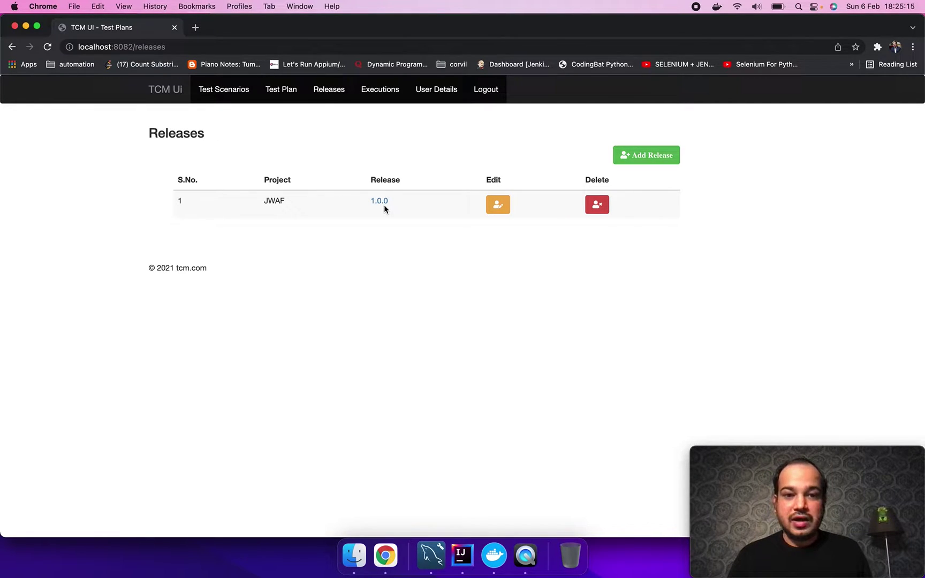
Step: Go to Executions and open the Demo Plan execution for release 1.0.0
left_click(380, 100)
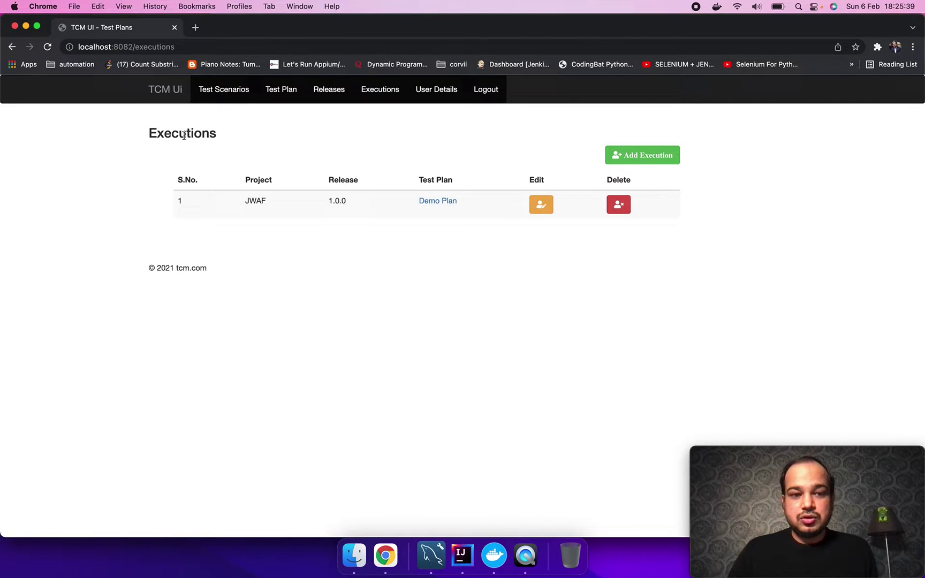
left_click(431, 206)
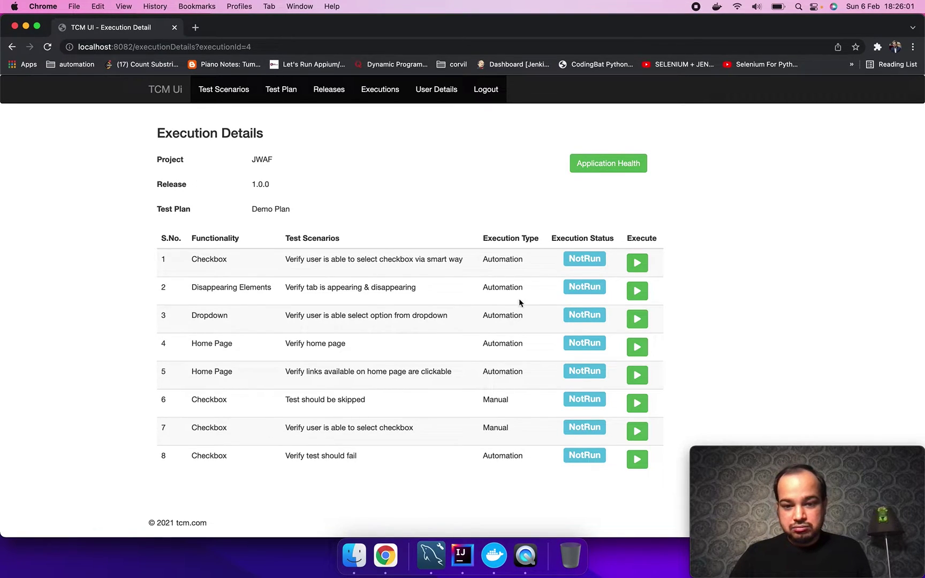
Step: Check the Execution Type column, then open the result form for 'Verify user is able to select checkbox'
left_click_drag(486, 240, 526, 241)
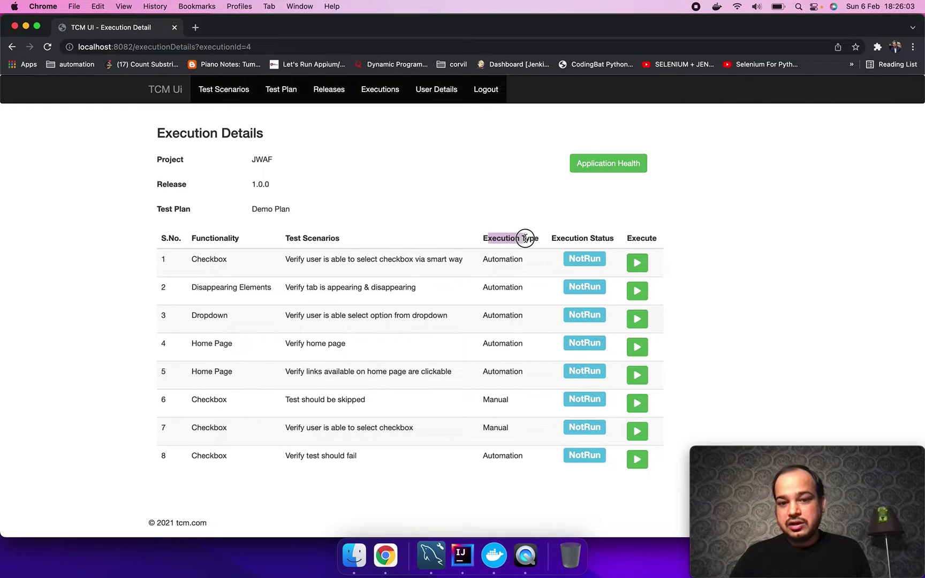
left_click(506, 261)
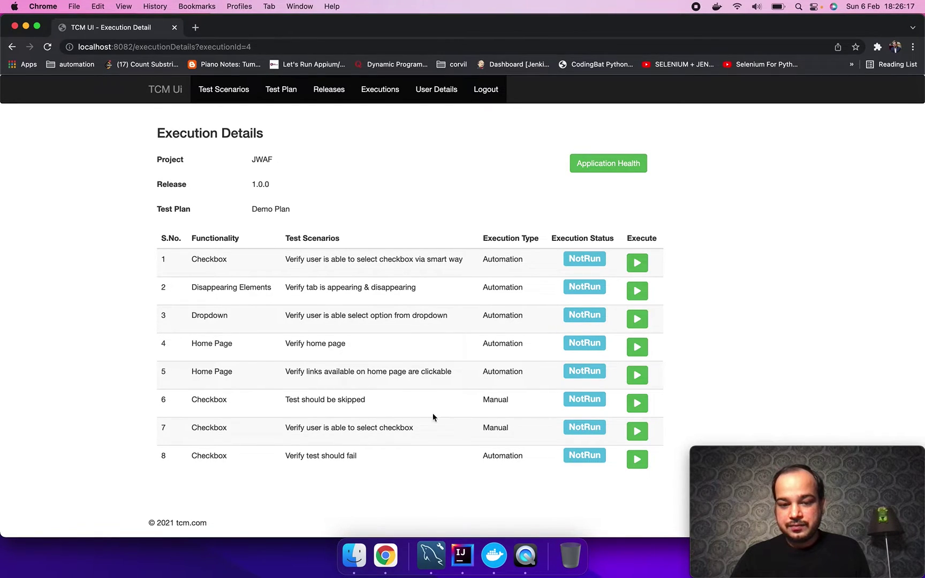
left_click(637, 431)
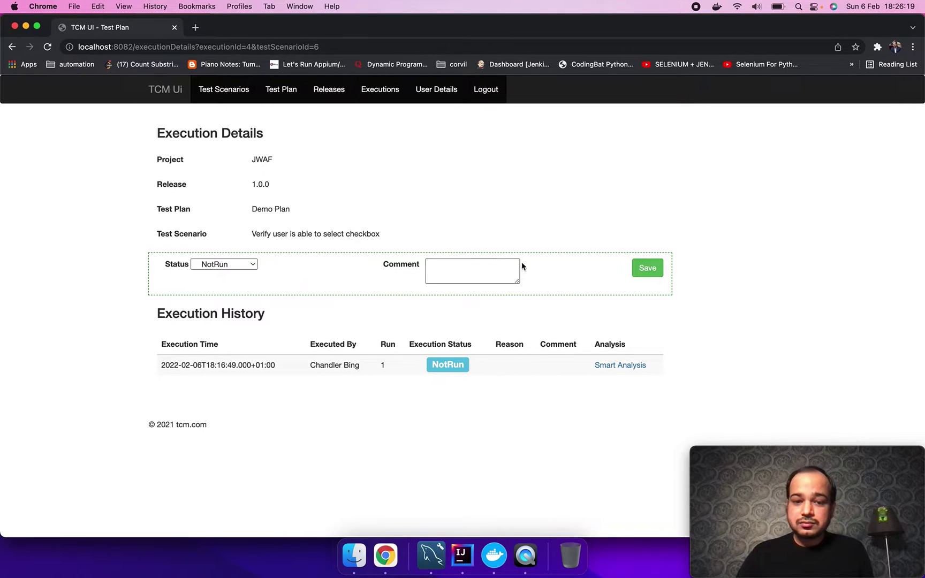
Step: Record the checkbox scenario as Pass with comment 'Manually' and go back
left_click(248, 264)
left_click(241, 274)
left_click(458, 274)
type("Man")
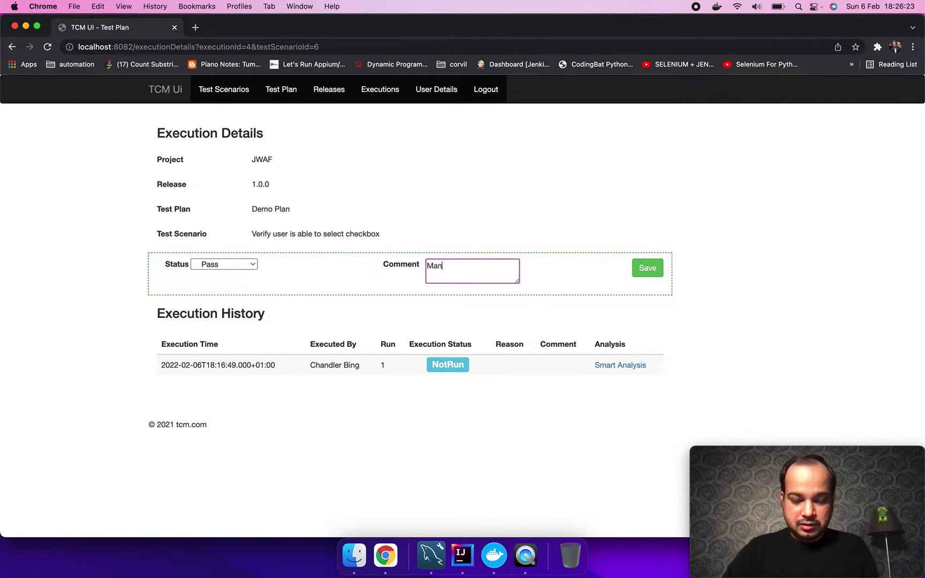
type("ually")
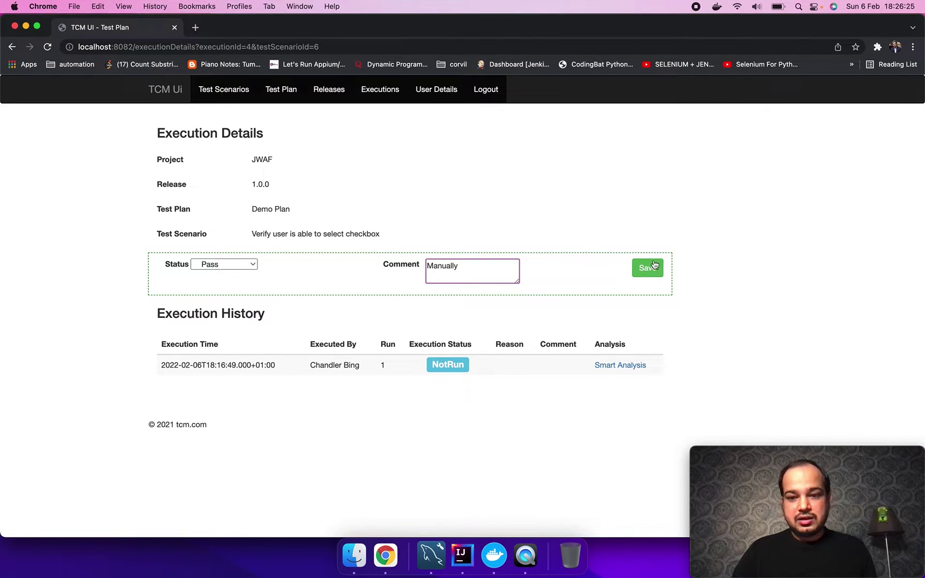
left_click(653, 267)
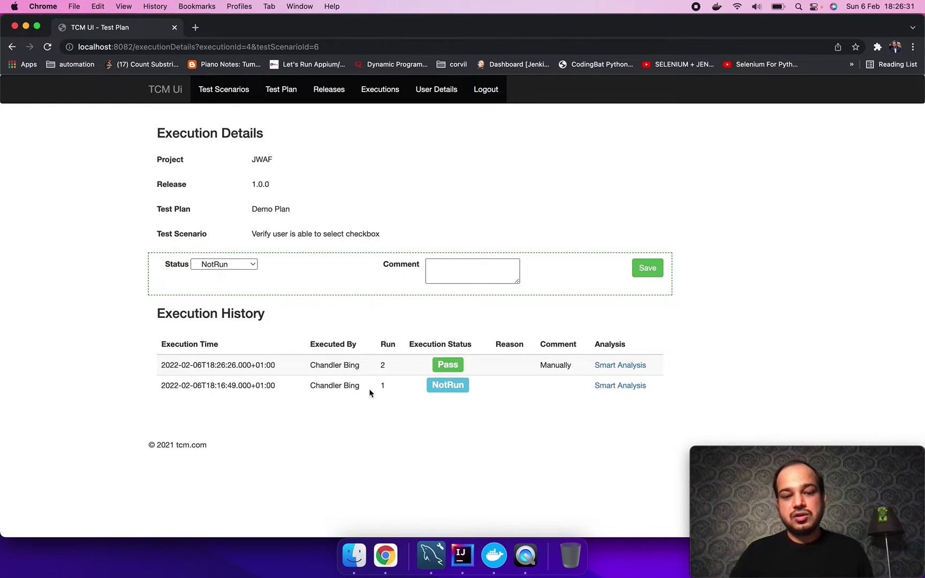
scroll(226, 380, "left", 5)
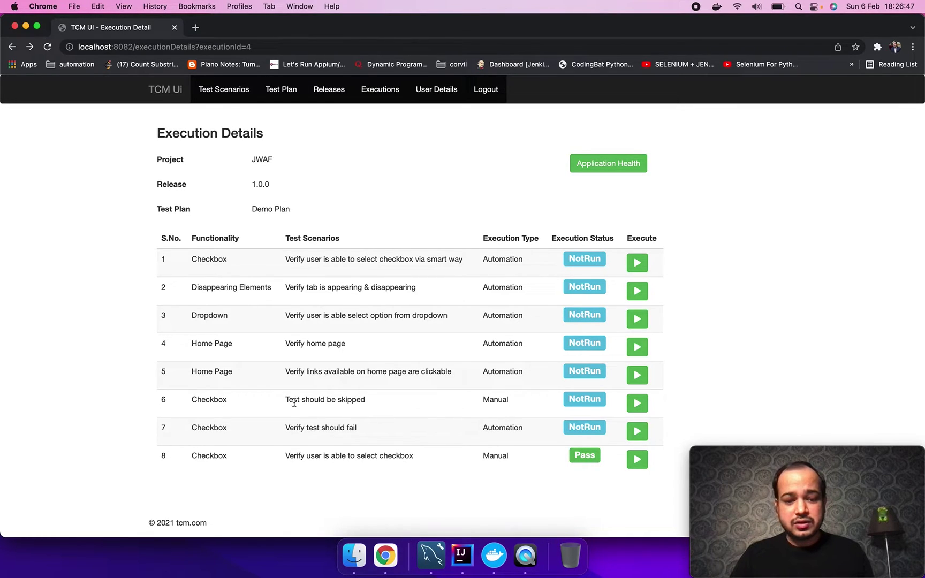
Step: Record 'Test should be skipped' as Skip with comment 'Manually' and return to the execution details
left_click_drag(293, 399, 367, 402)
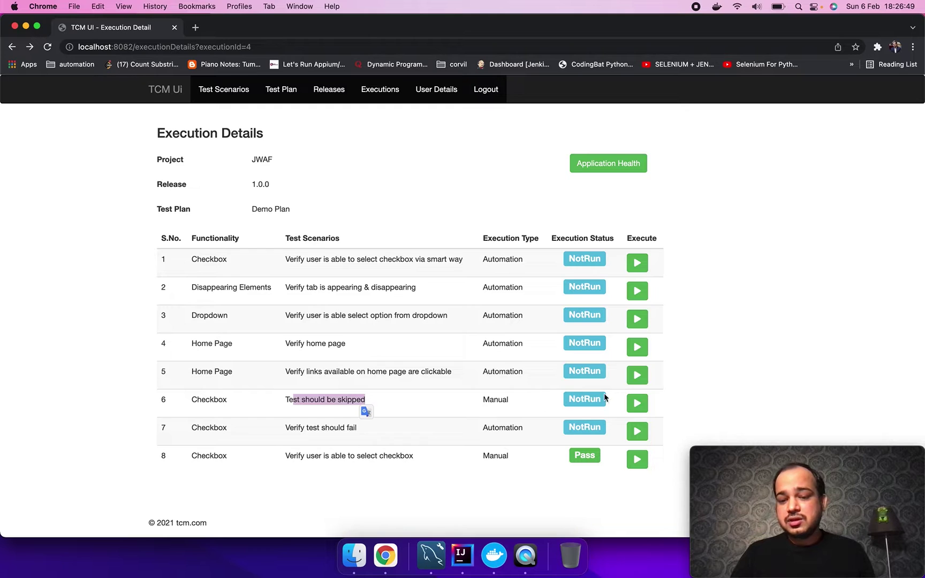
left_click(637, 403)
left_click(230, 262)
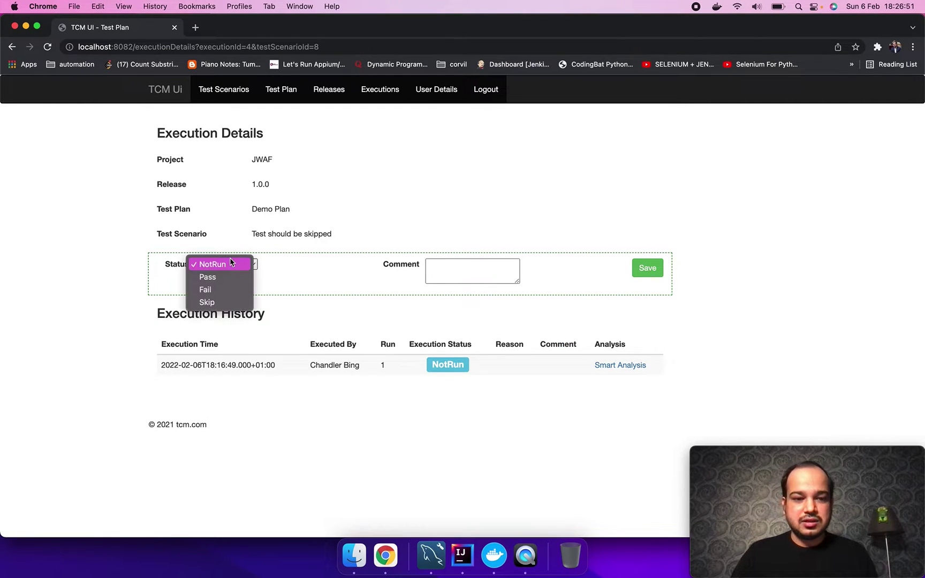
left_click(211, 302)
left_click(451, 267)
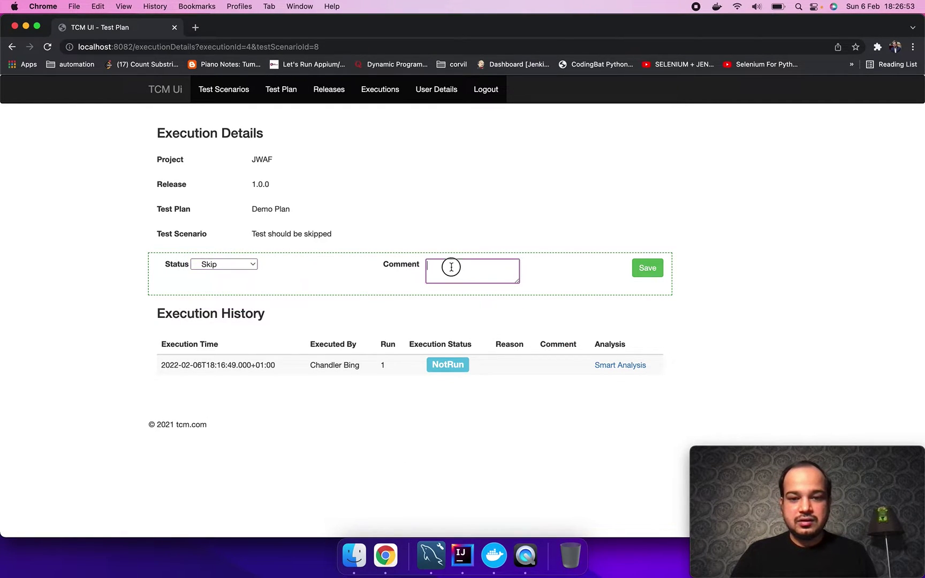
type("Manu")
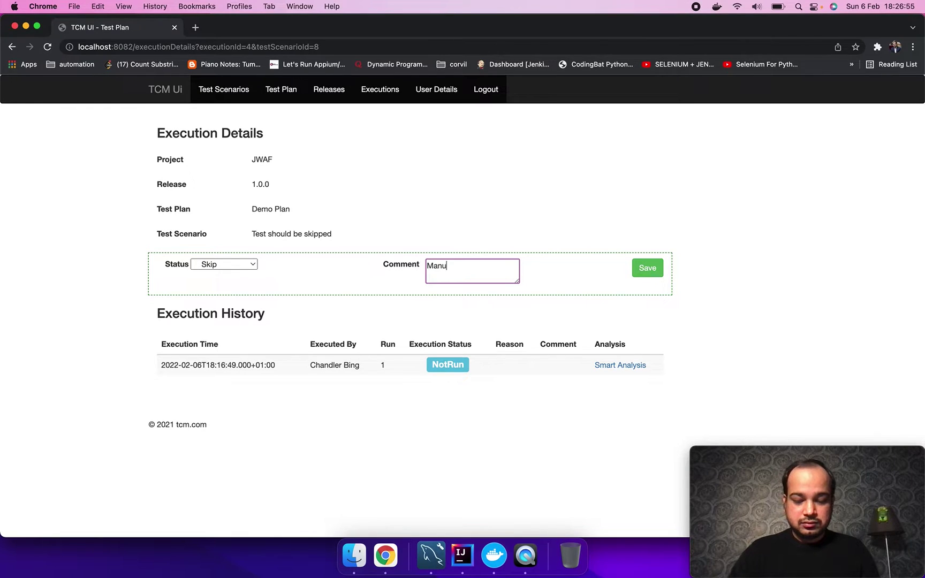
type("ally")
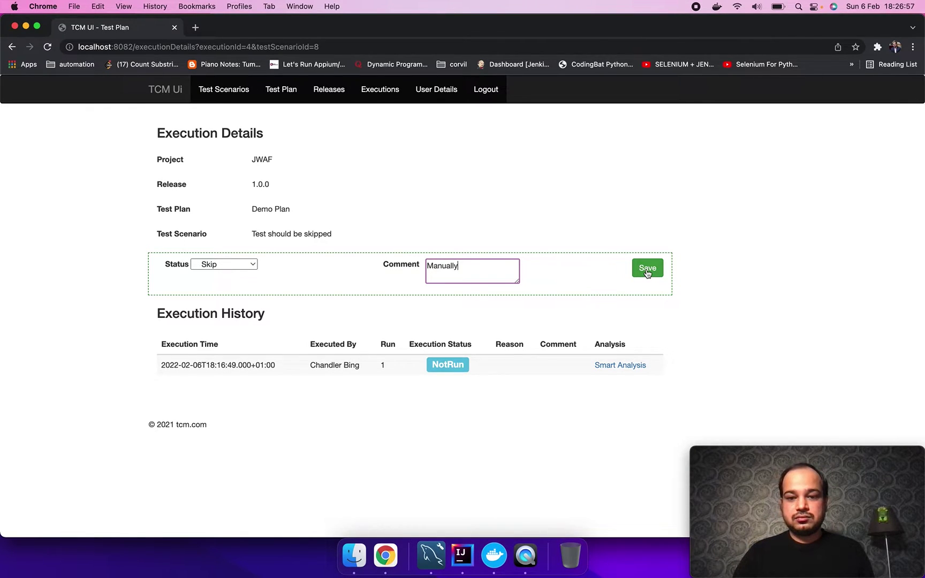
left_click(647, 271)
scroll(353, 297, "left", 5)
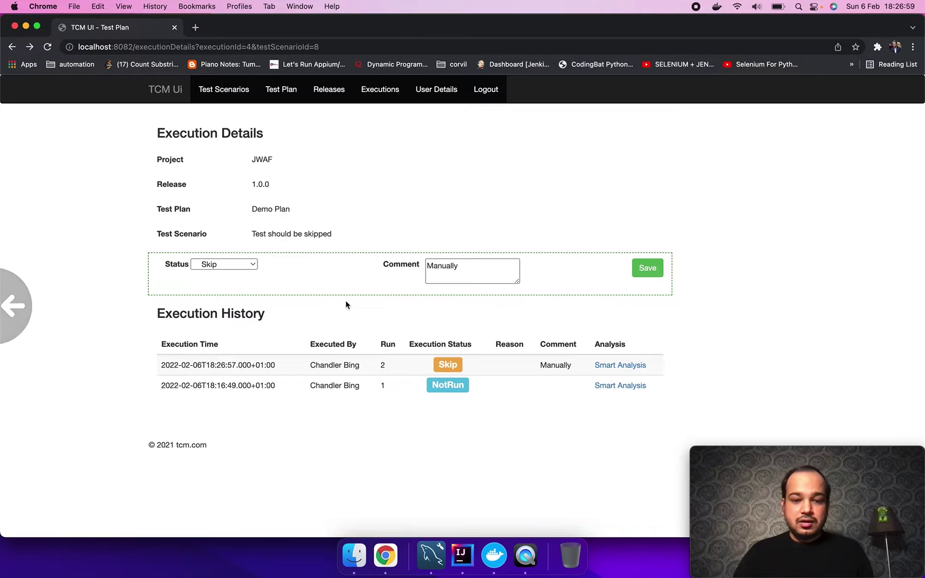
scroll(345, 301, "left", 5)
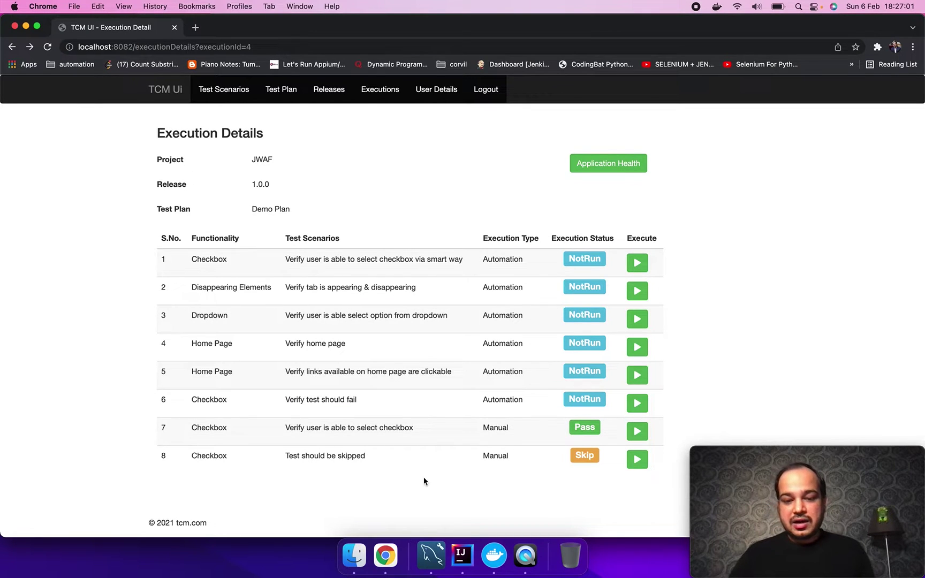
Step: Run 'Tests in auto.testcases' in the jwaf_integration IntelliJ project, then return to Chrome
left_click(469, 556)
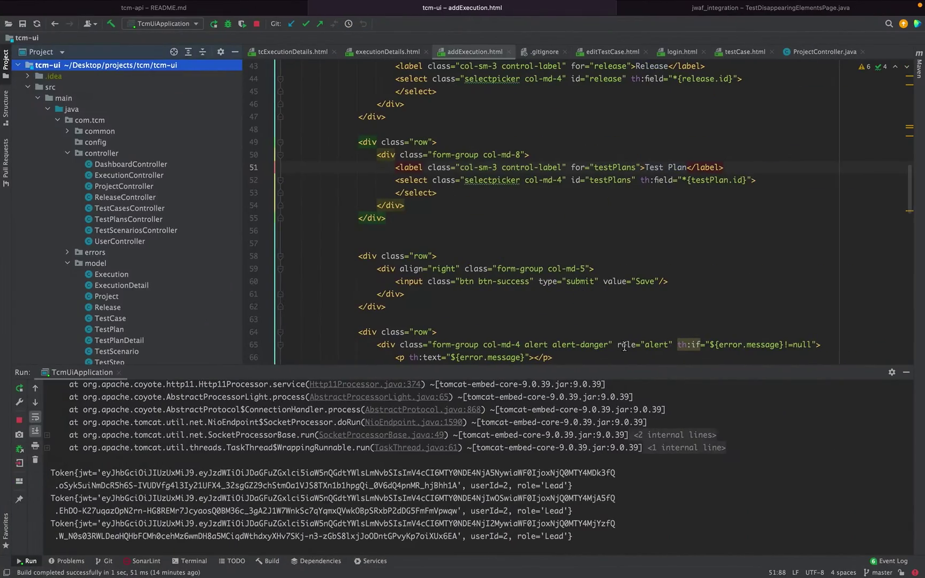
left_click(907, 375)
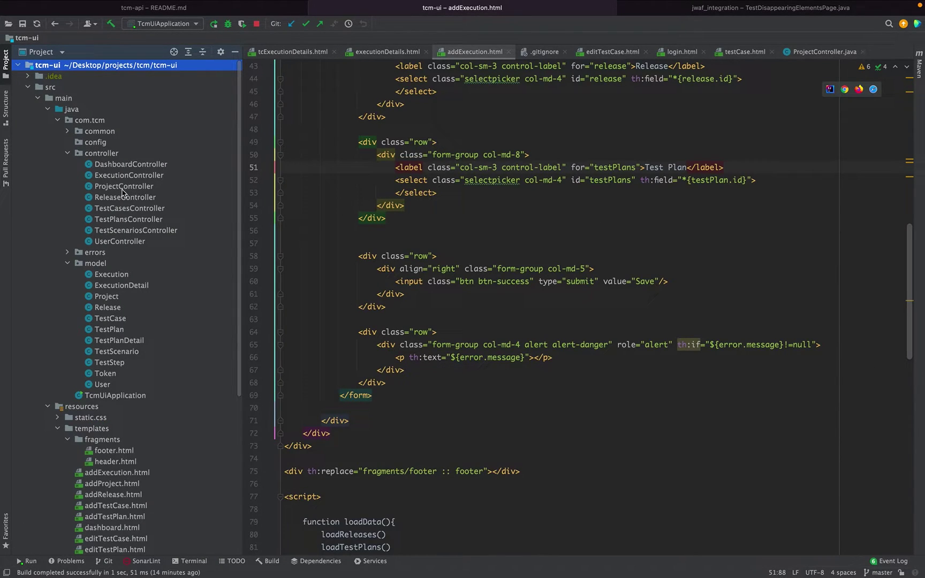
left_click(771, 20)
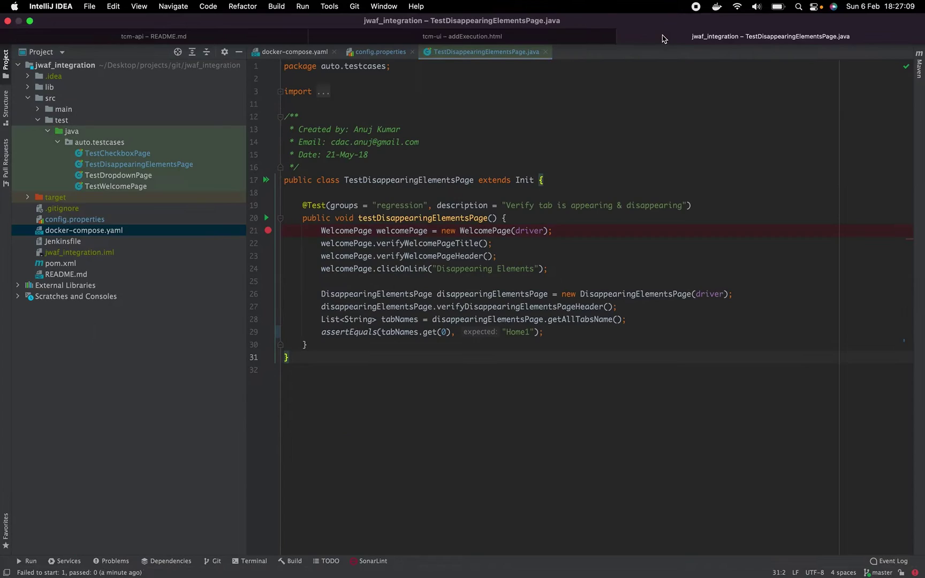
left_click(99, 142)
right_click(103, 142)
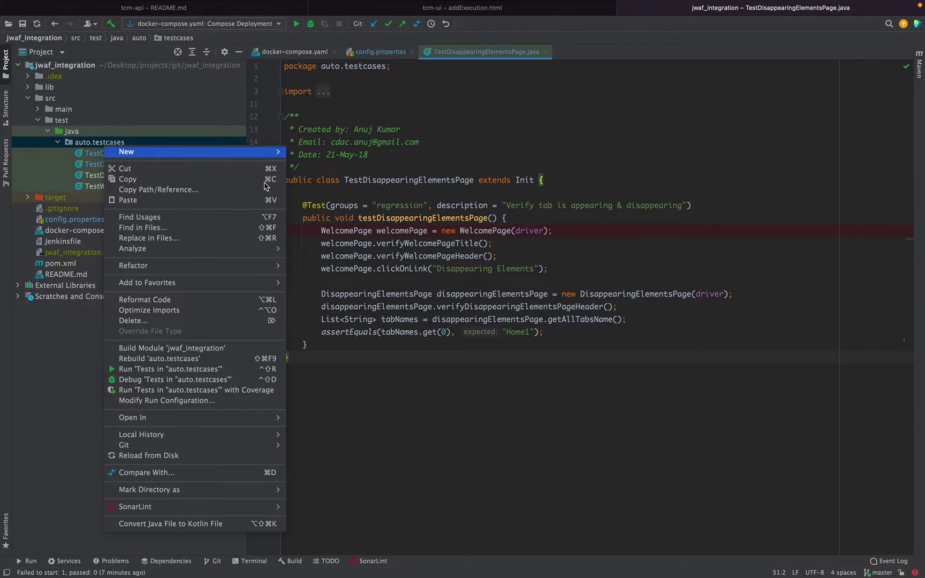
left_click(157, 369)
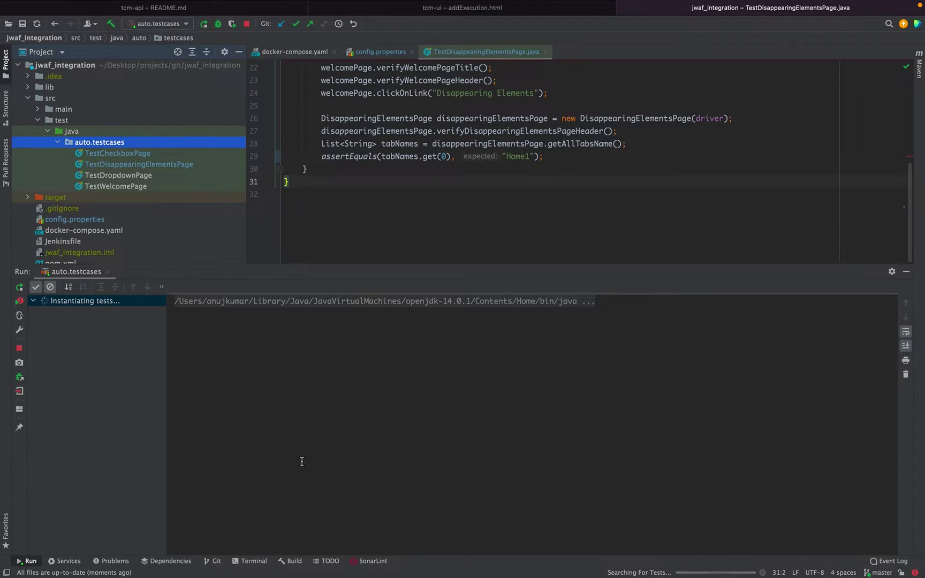
scroll(514, 192, "up", 10)
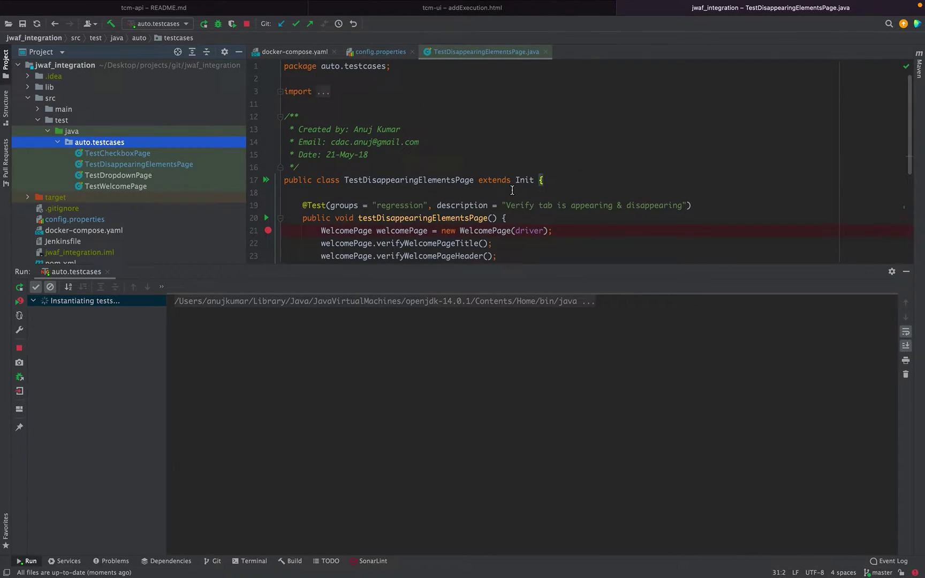
scroll(513, 190, "down", 3)
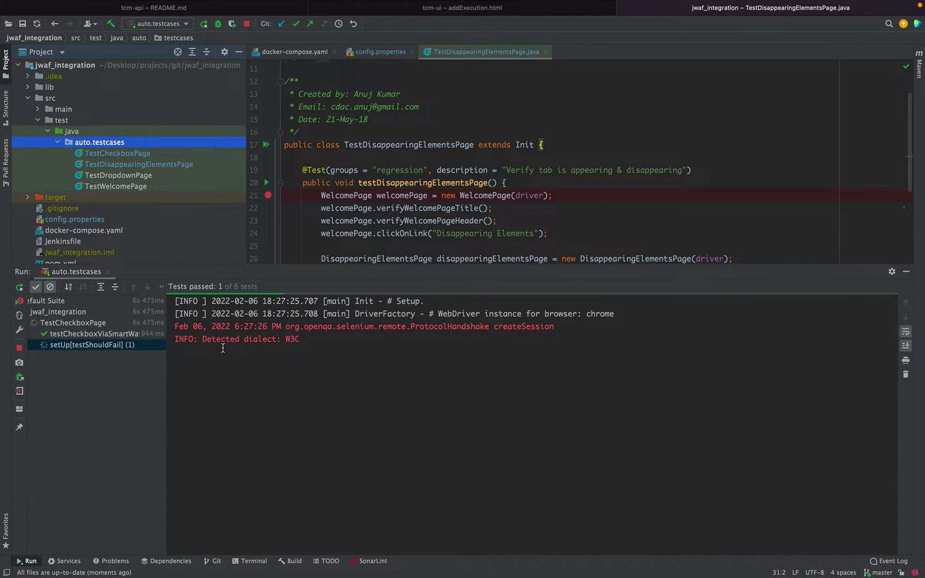
key("super+Tab")
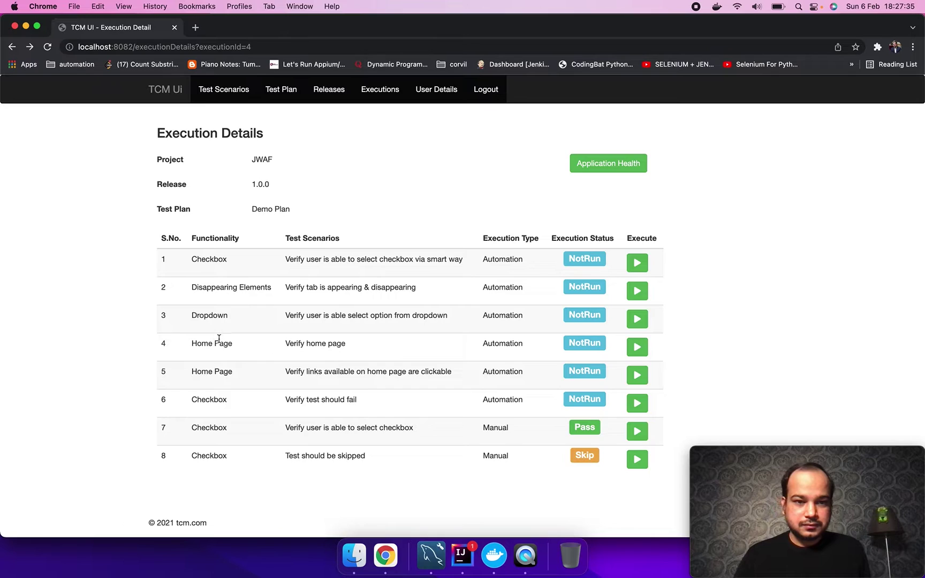
Step: Reload the execution page until all six automated results appear, then open Disappearing Elements' run history
left_click(48, 47)
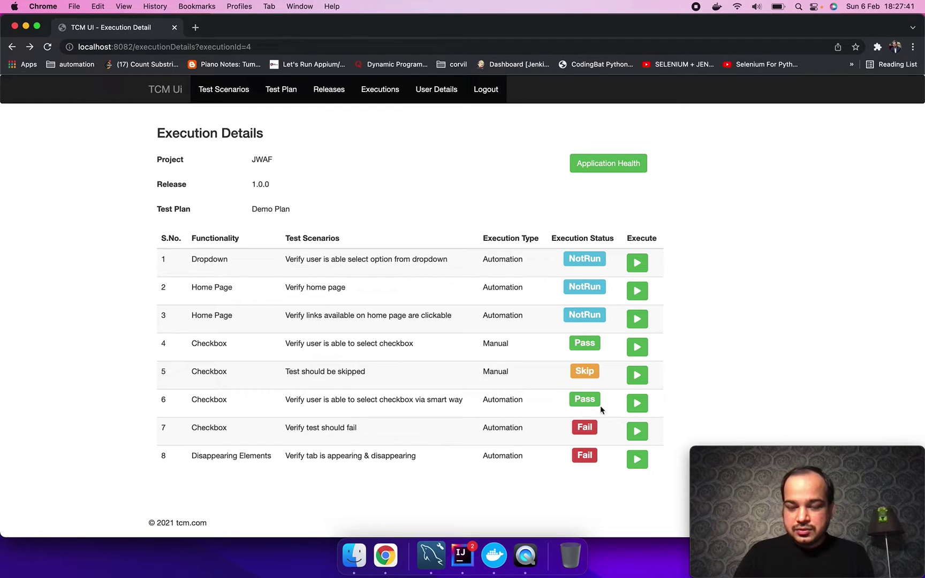
left_click(49, 50)
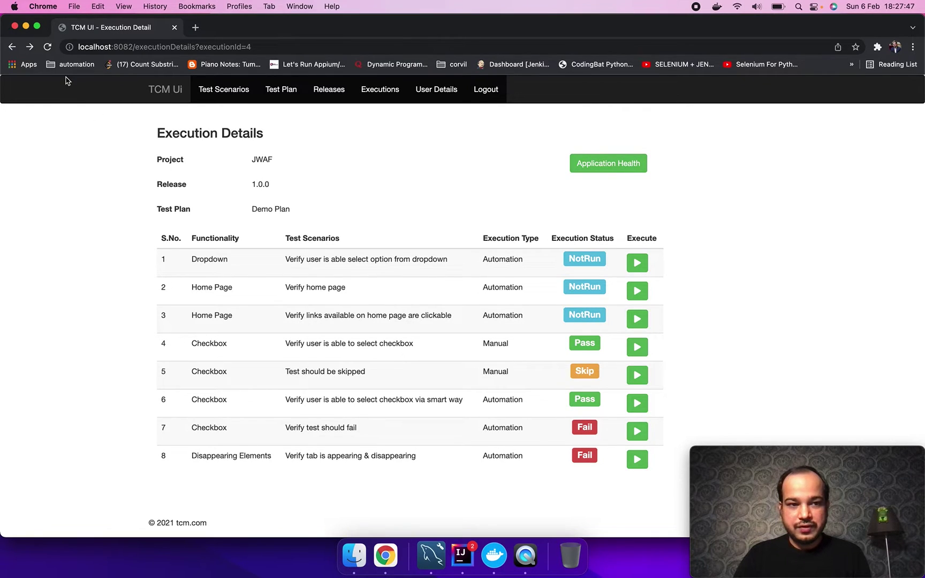
left_click(47, 47)
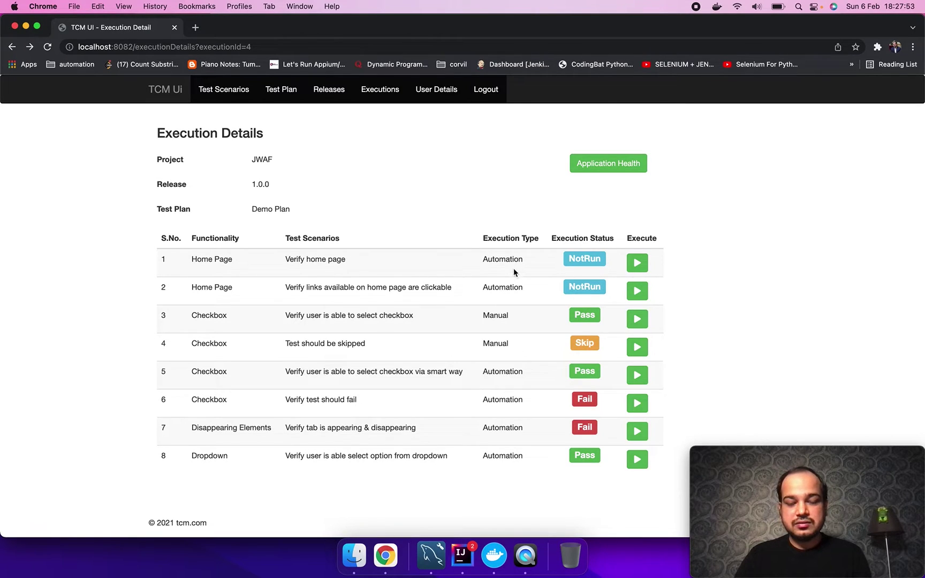
left_click(47, 47)
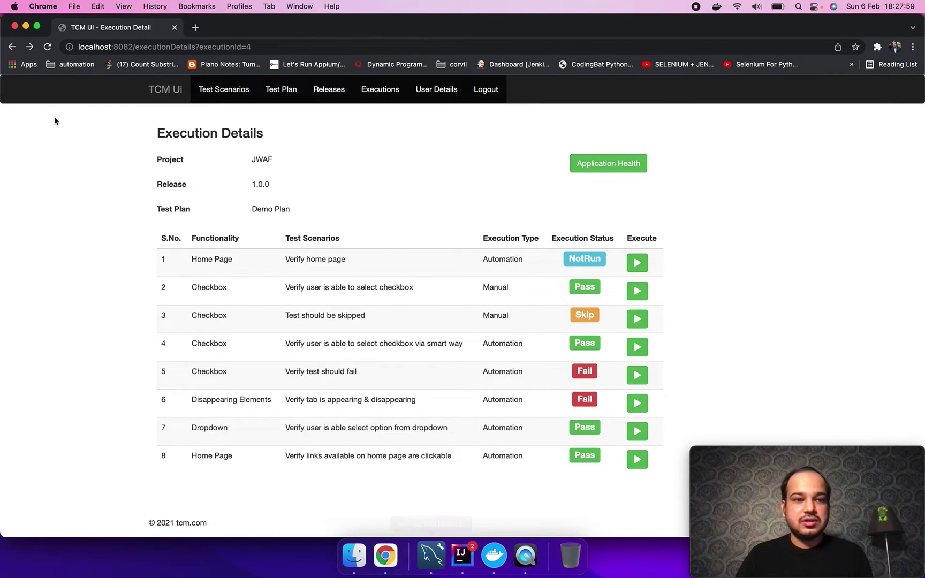
left_click(48, 48)
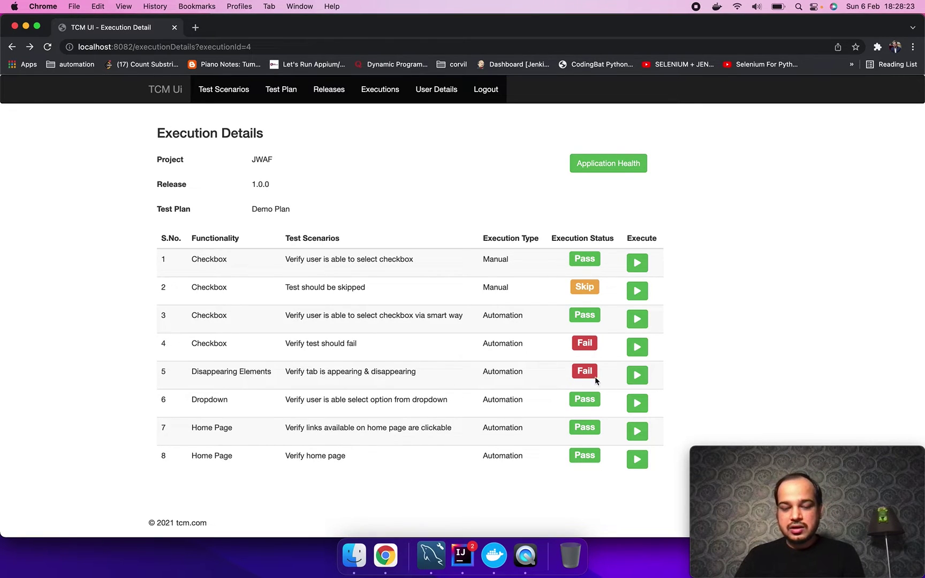
left_click(642, 380)
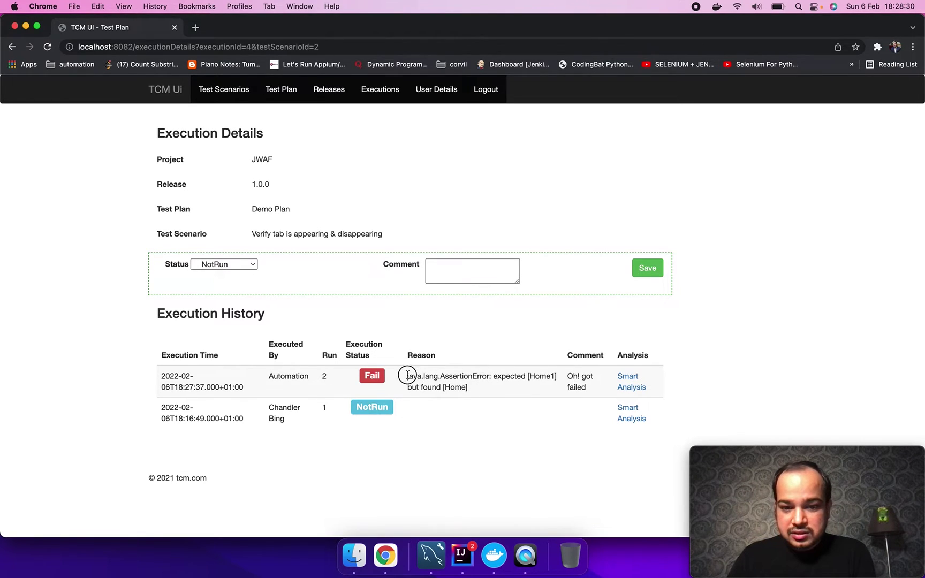
Step: Inspect the automated run's failure reason: expected [Home1] but found [Home]
left_click_drag(406, 376, 467, 386)
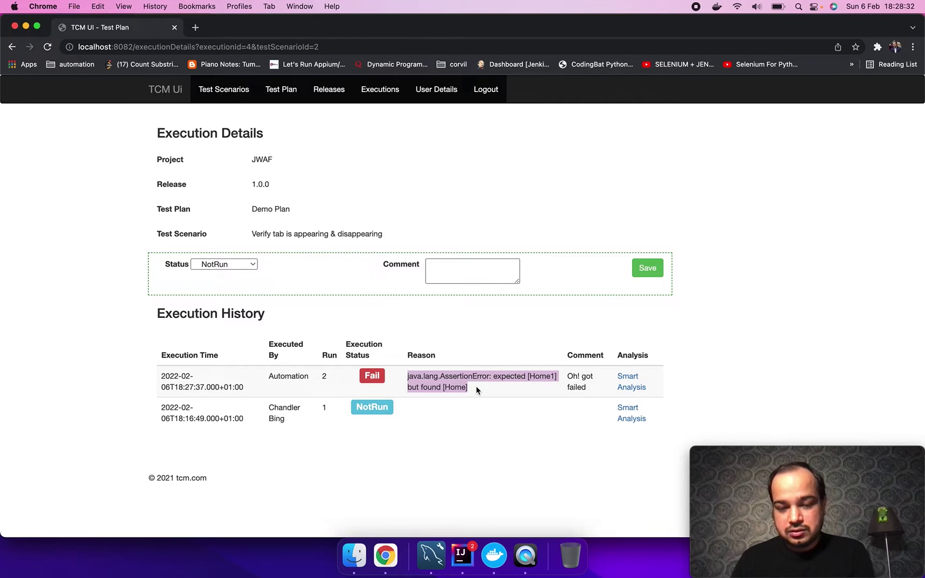
left_click(476, 386)
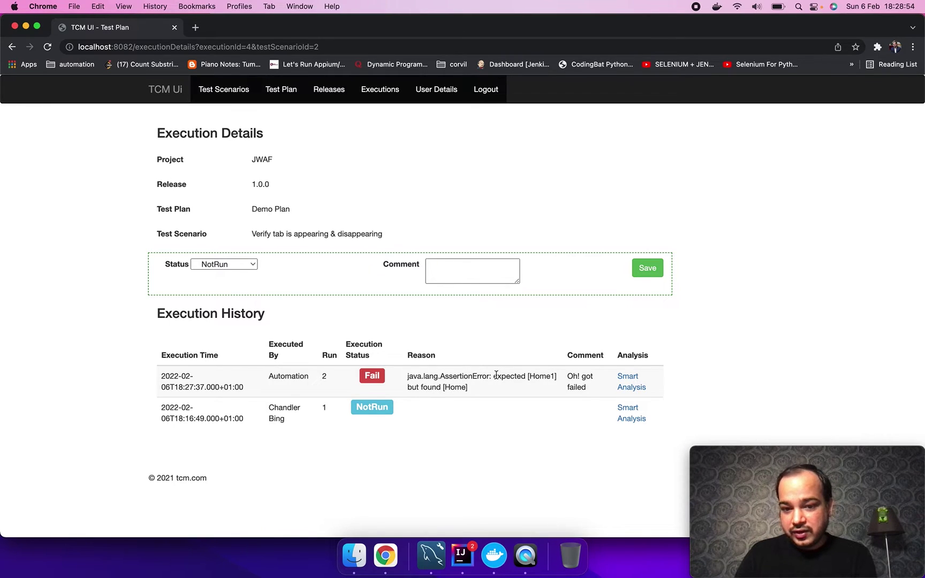
mouse_move(494, 376)
left_mouse_down()
mouse_move(557, 384)
mouse_move(547, 398)
mouse_move(545, 384)
mouse_move(485, 388)
left_mouse_up()
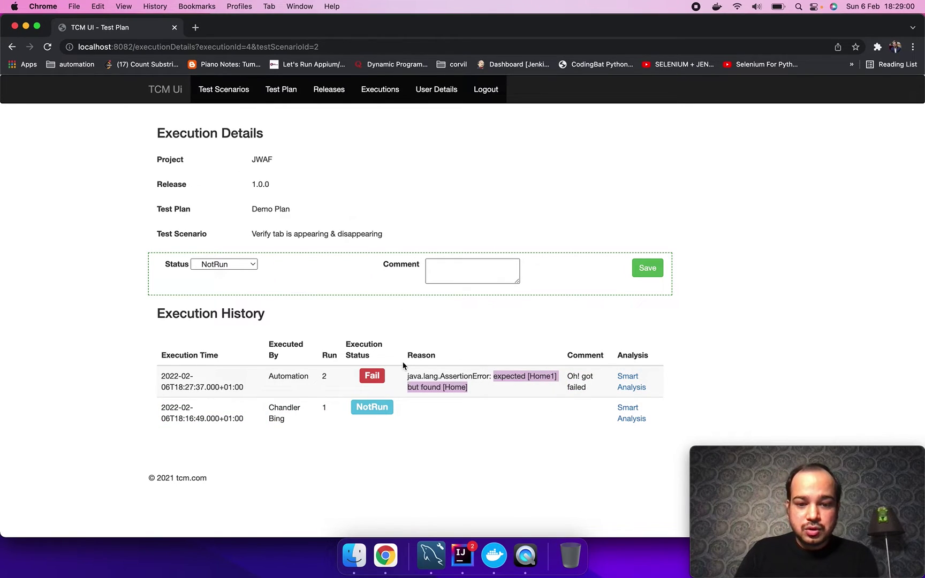
left_click(195, 27)
Step: Load the-internet.herokuapp.com and open the Disappearing Elements example to see the actual Home tab label
type("the-internet.herokuapp.com")
key("Return")
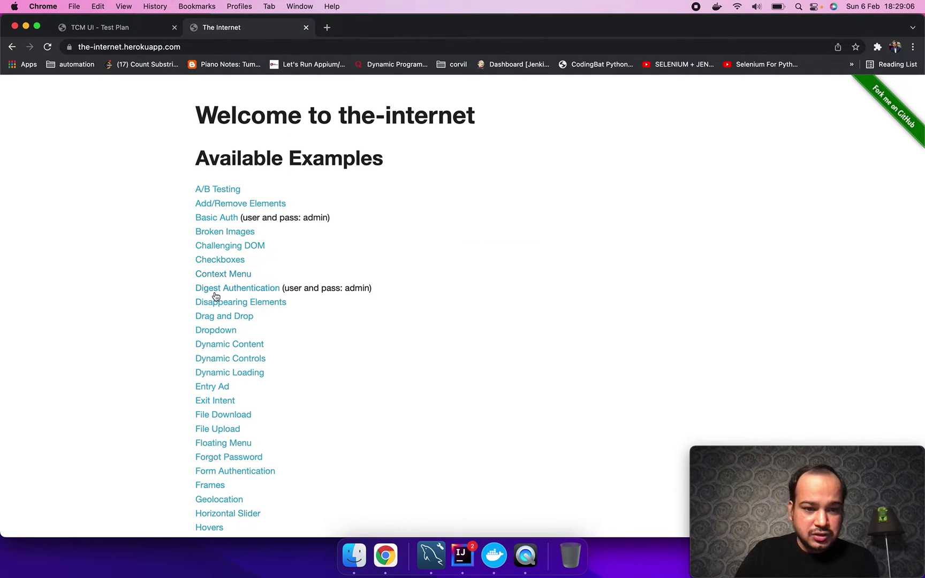
left_click(215, 303)
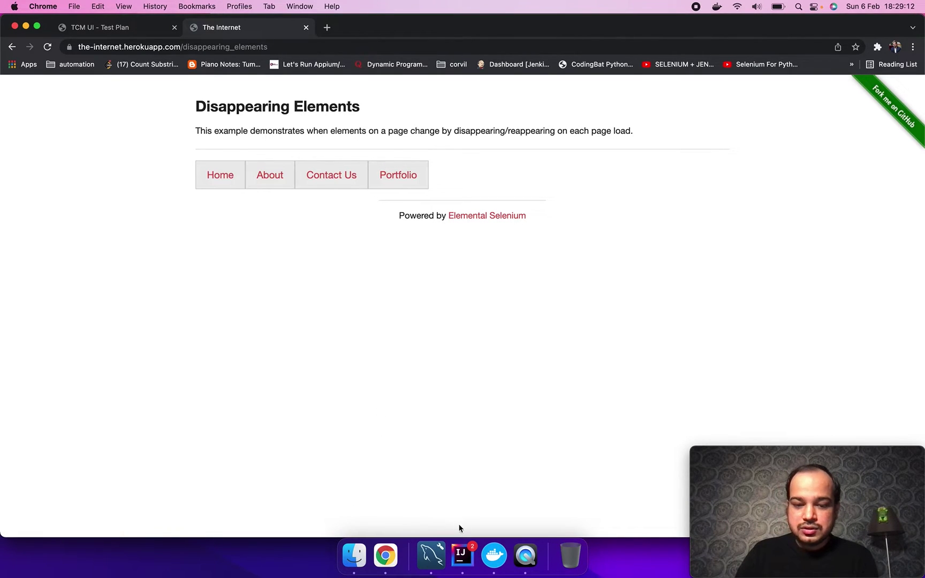
left_click(461, 553)
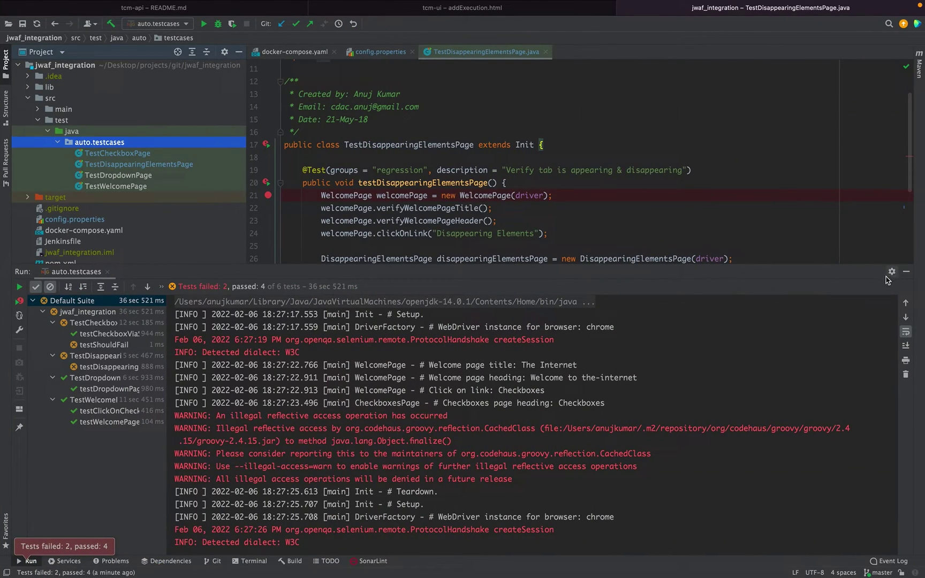
Step: Change the expected 'Home1' to 'Home' on line 29 and rerun testDisappearingElementsPage
left_click(906, 272)
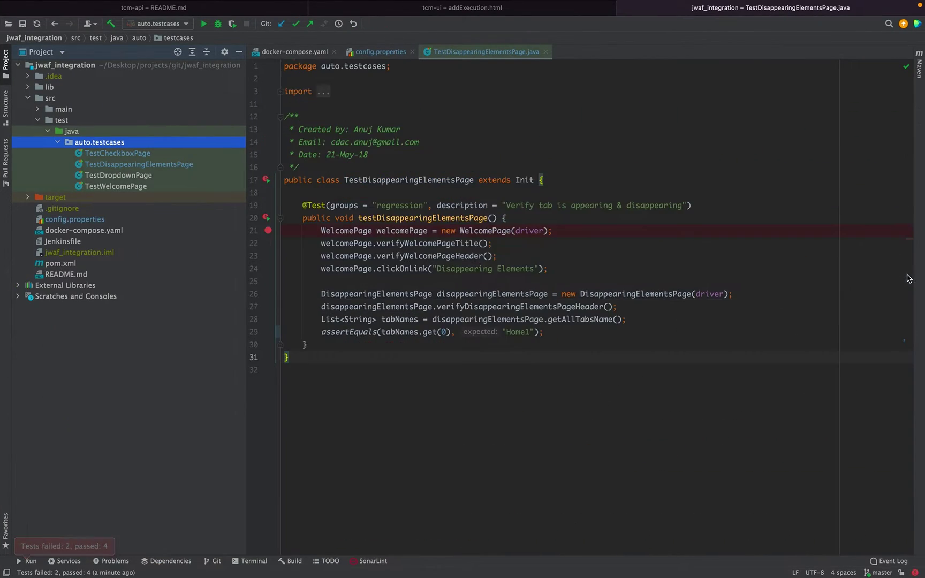
left_click(533, 335)
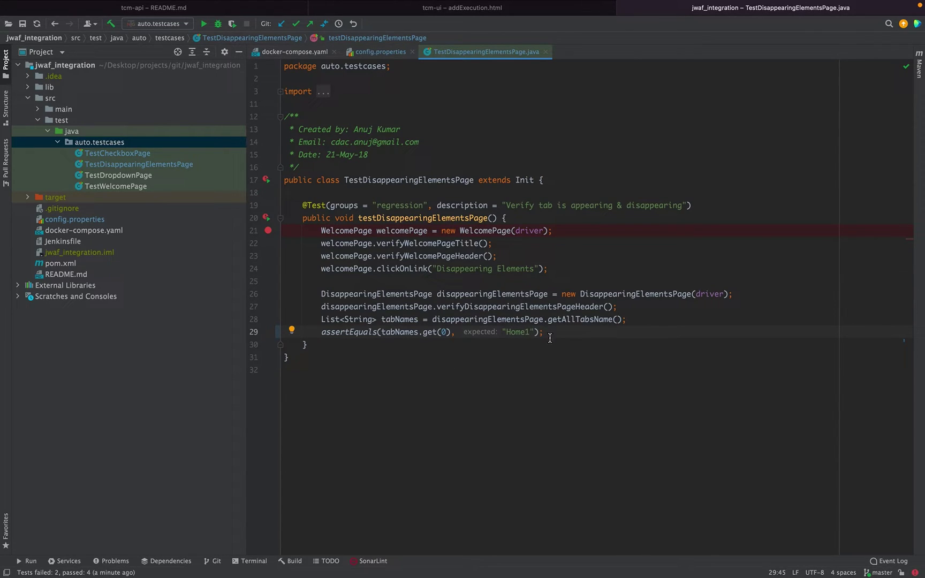
key("BackSpace")
left_click(519, 365)
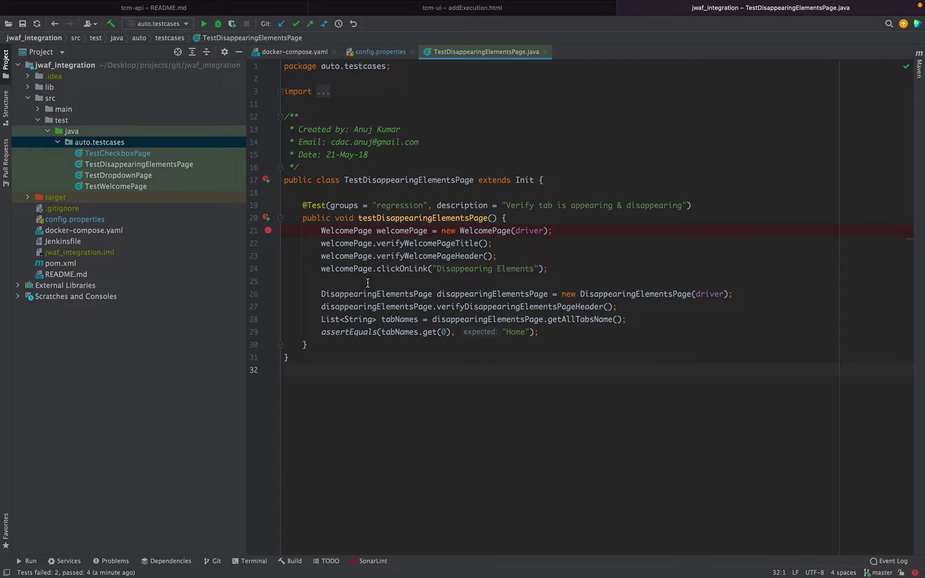
left_click(267, 219)
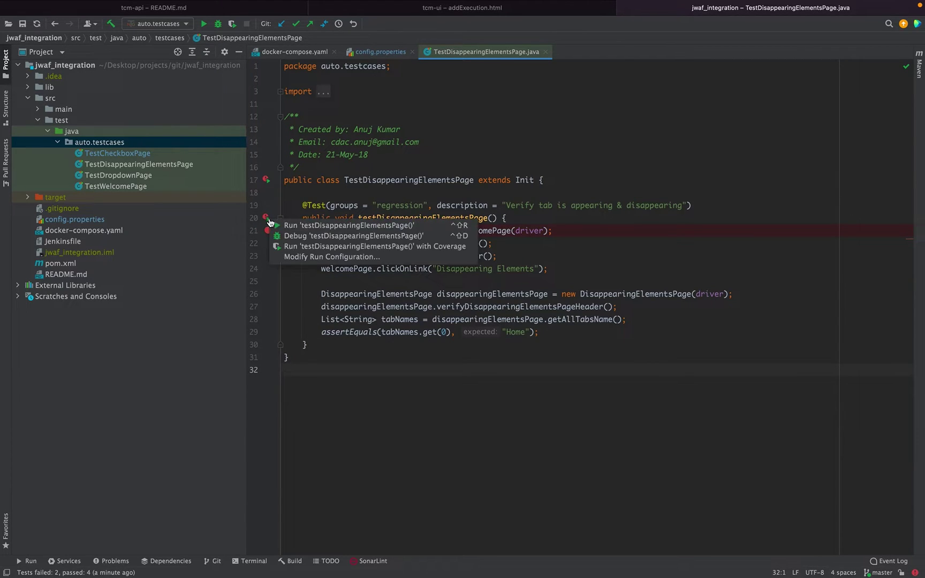
left_click(290, 226)
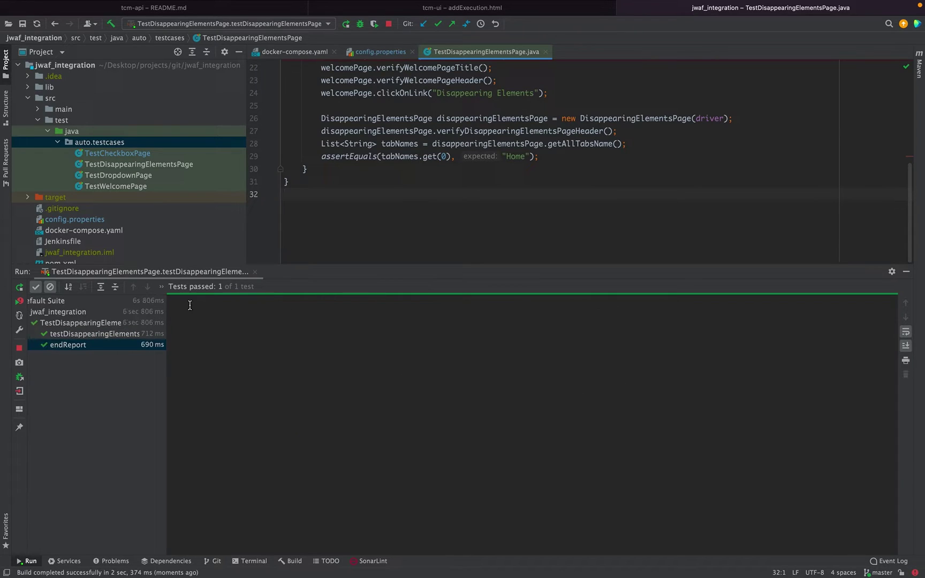
Step: Reload the Disappearing Elements execution page in Chrome to confirm run 3 passed
key("ctrl+Left")
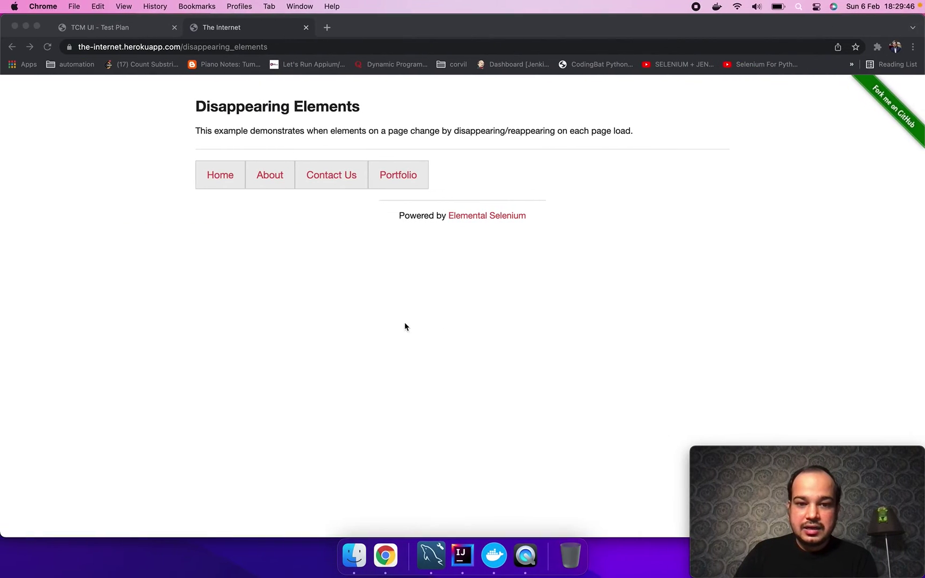
left_click(106, 28)
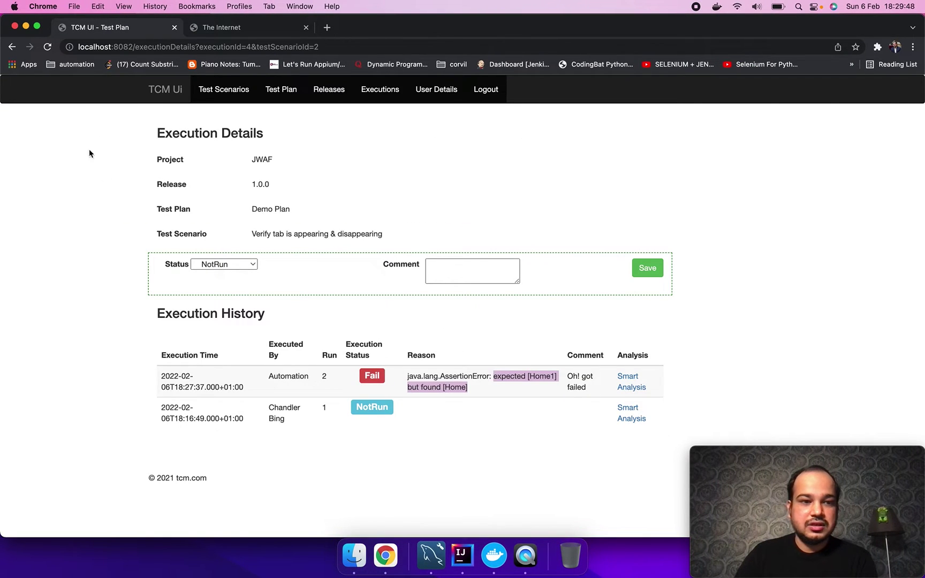
left_click(47, 47)
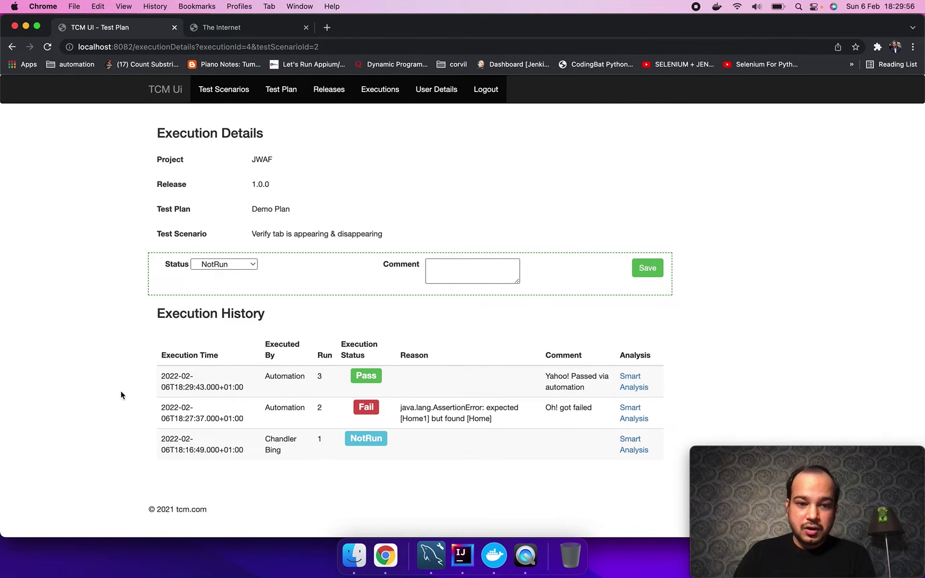
Step: Return to the execution list and check that row 8's scenario now shows Pass
key("super+bracketleft")
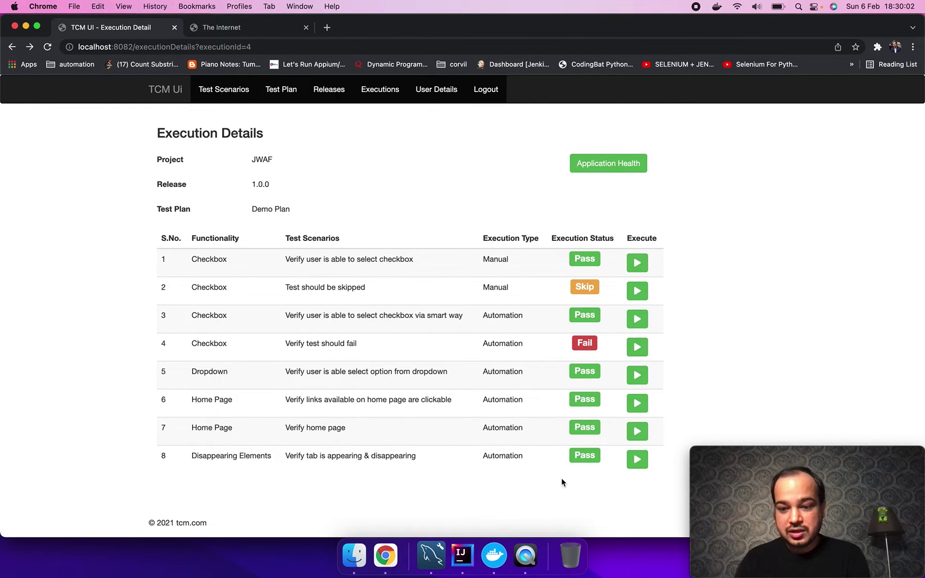
left_click_drag(362, 456, 419, 458)
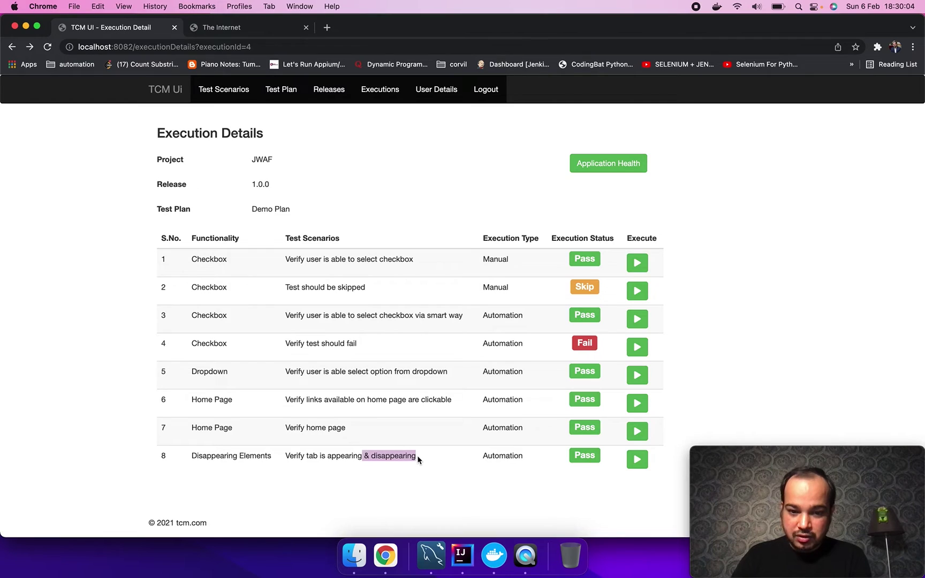
left_click(419, 458)
left_click_drag(286, 454, 413, 454)
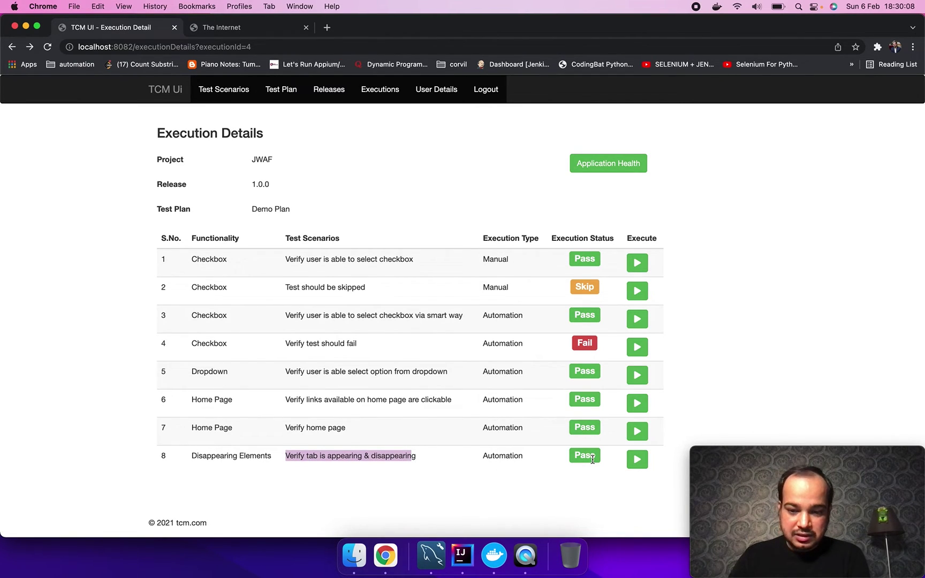
left_click(421, 462)
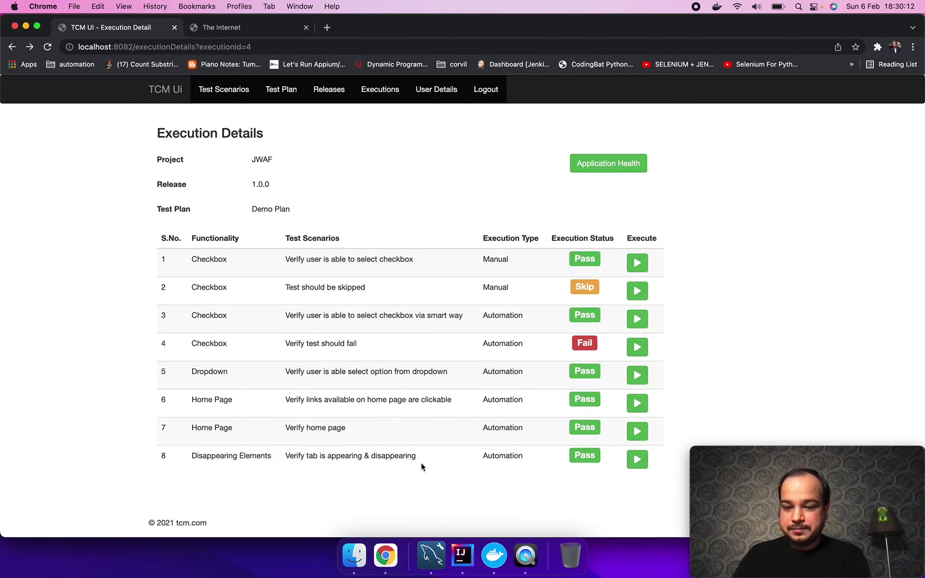
left_click(639, 470)
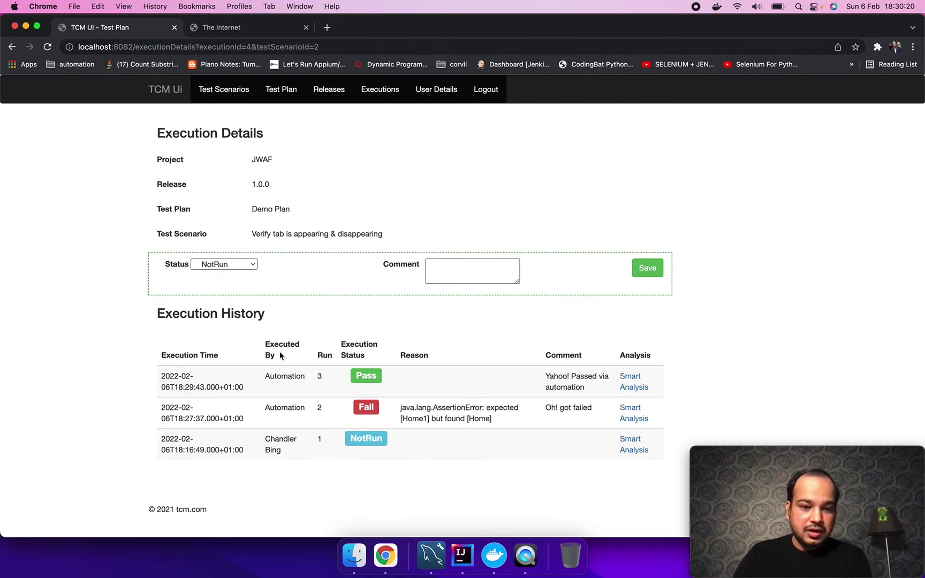
left_click_drag(279, 380, 303, 376)
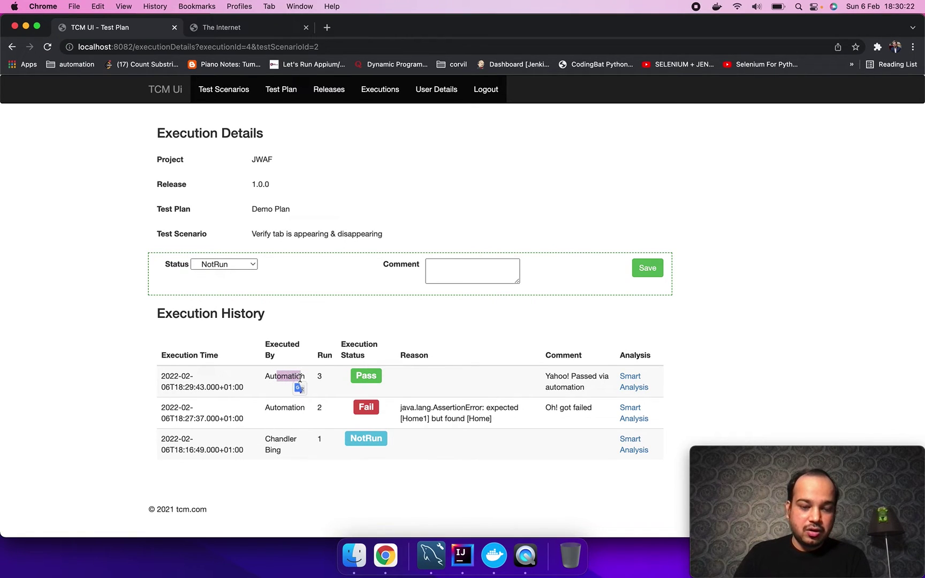
double_click(299, 377)
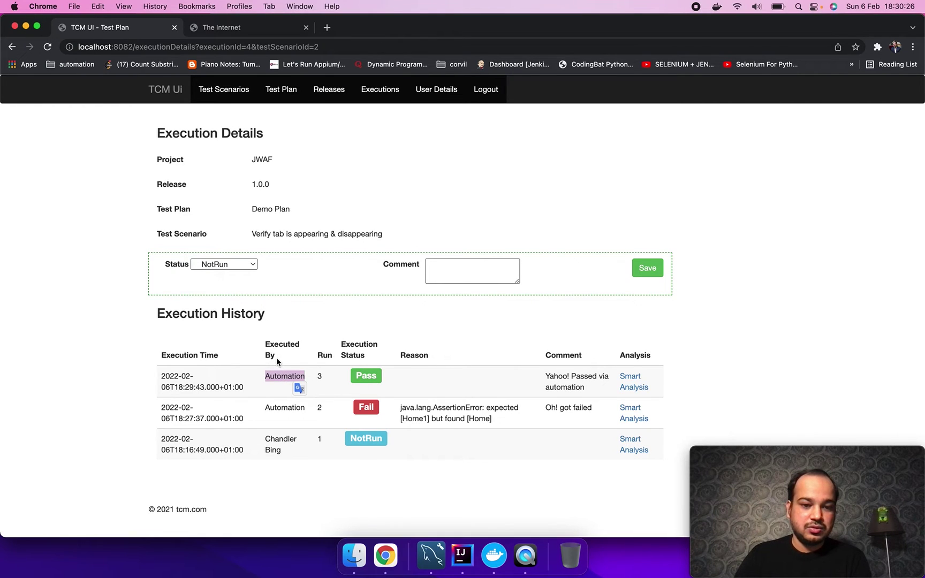
left_click(279, 447)
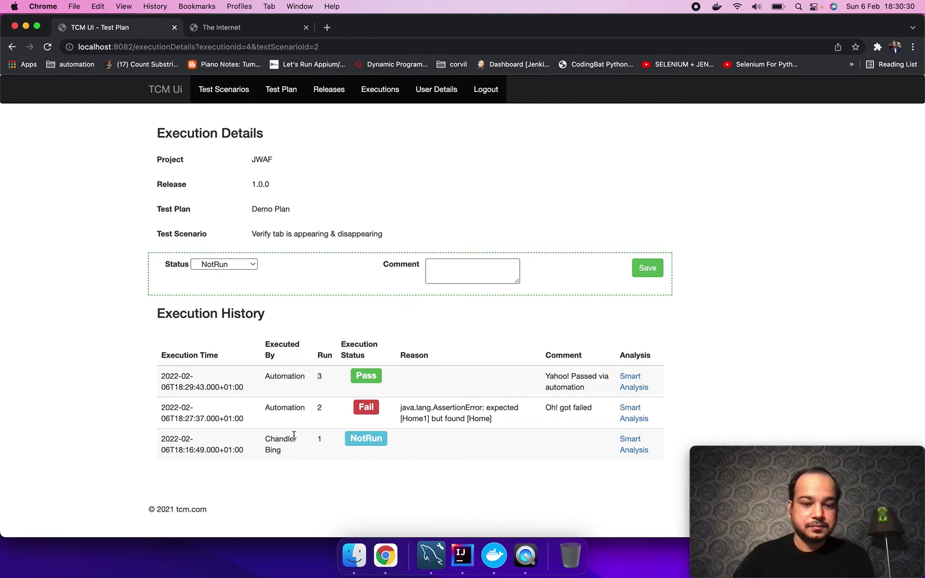
key("super+bracketleft")
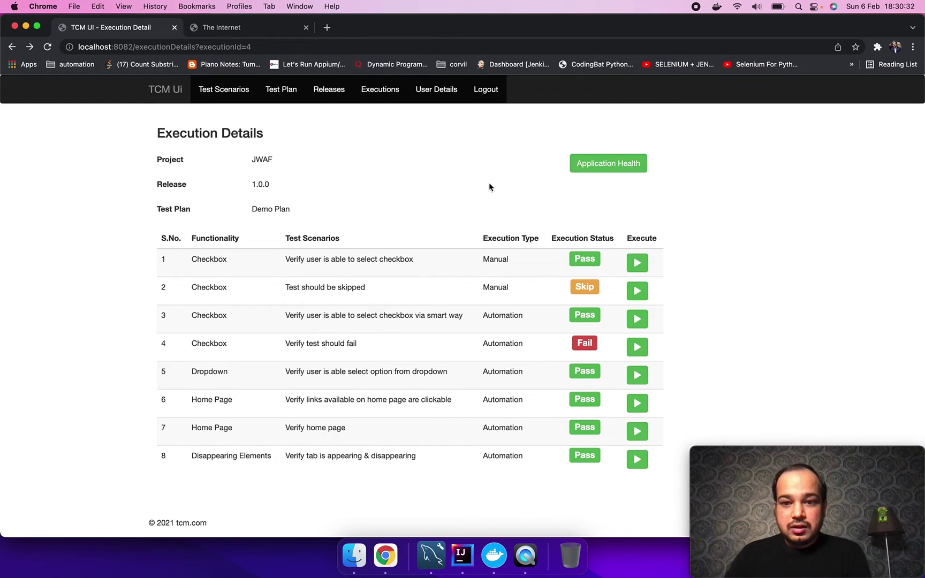
left_click(625, 171)
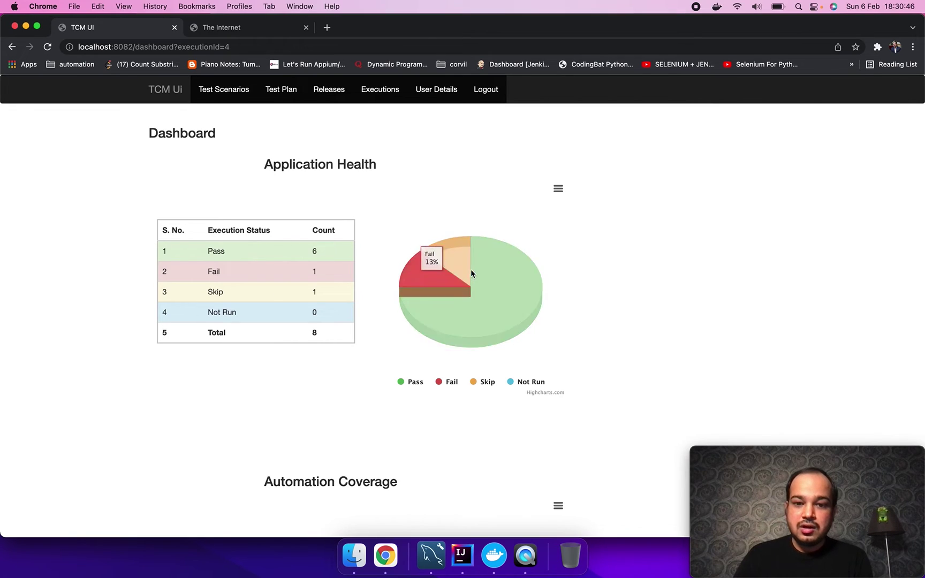
Step: Inspect the Application Health pie's Pass, Fail and Skip slices (6, 1, 1)
mouse_move(517, 287)
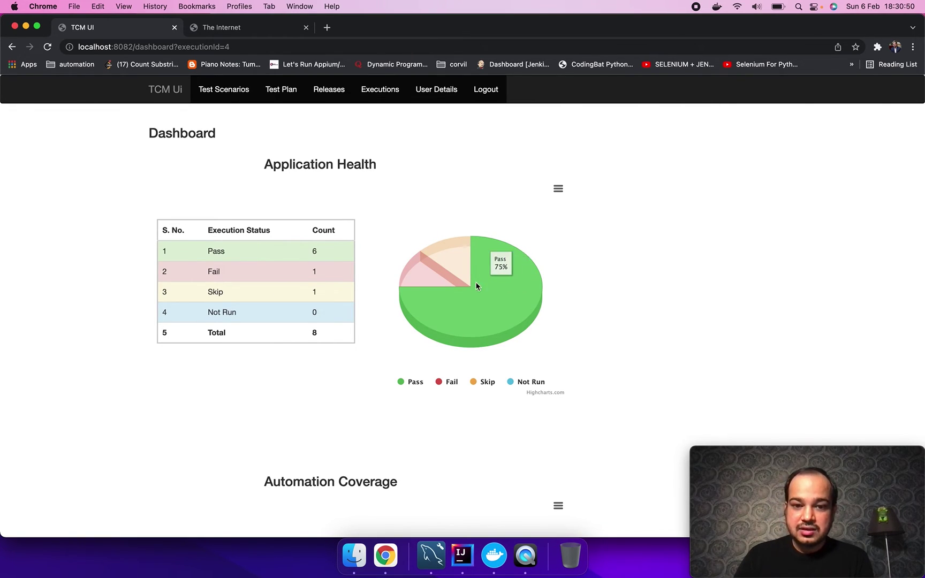
mouse_move(424, 274)
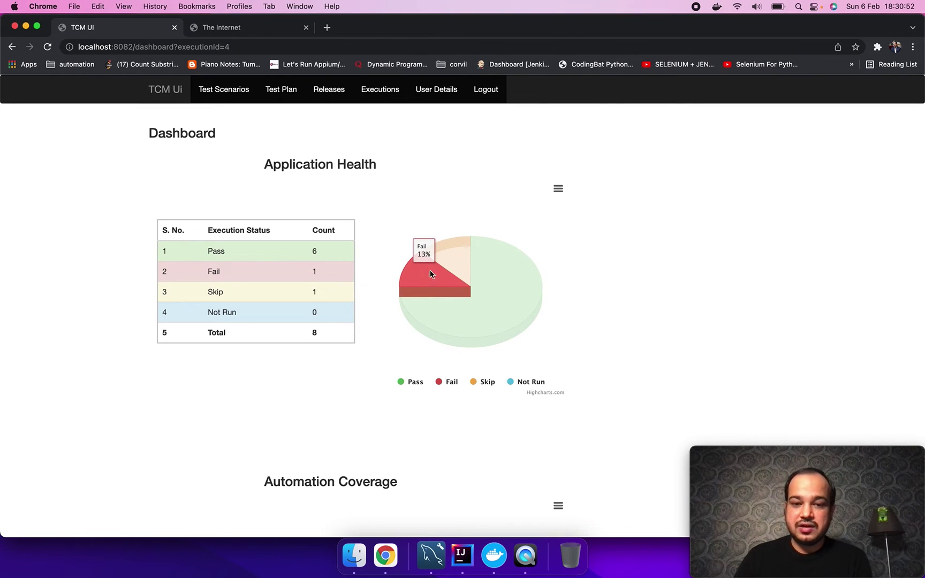
mouse_move(451, 263)
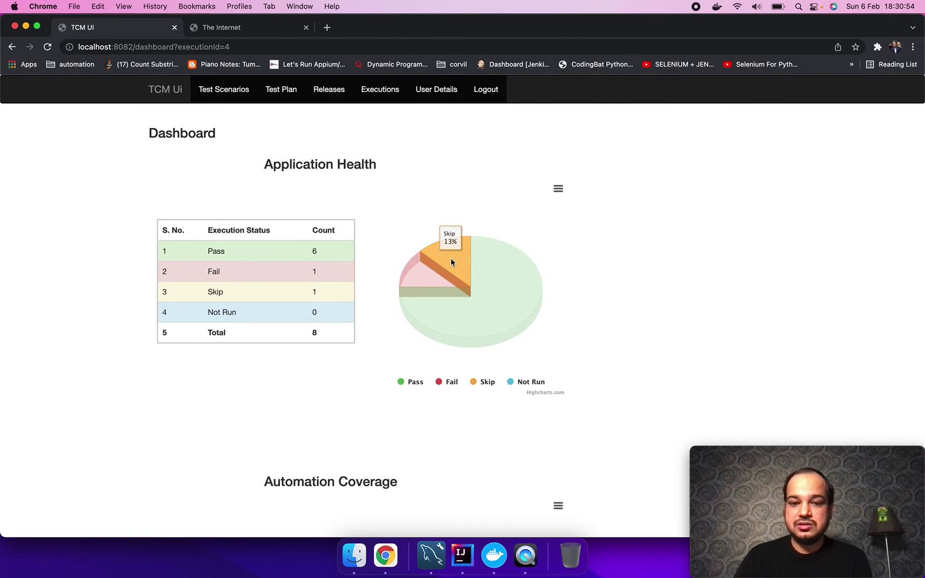
scroll(450, 257, "down", 3)
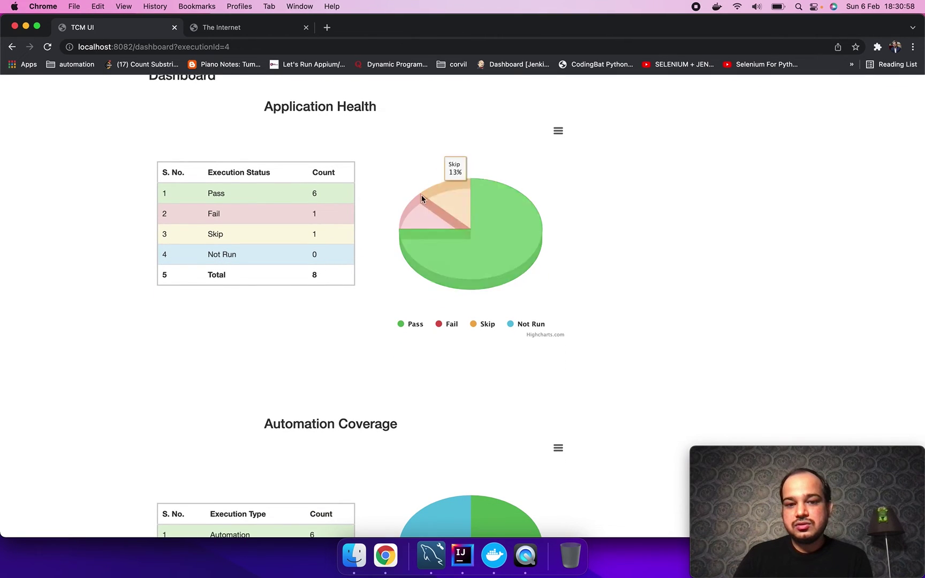
scroll(494, 270, "down", 3)
Step: Inspect the Automation Coverage chart's 6 Automation and 2 Manual slices, then scroll back up
scroll(494, 269, "down", 4)
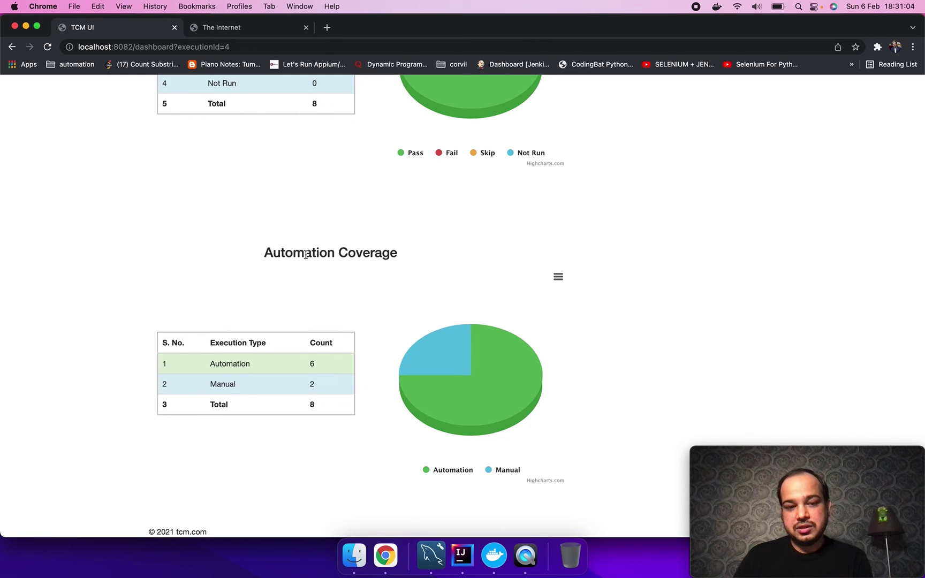
mouse_move(481, 379)
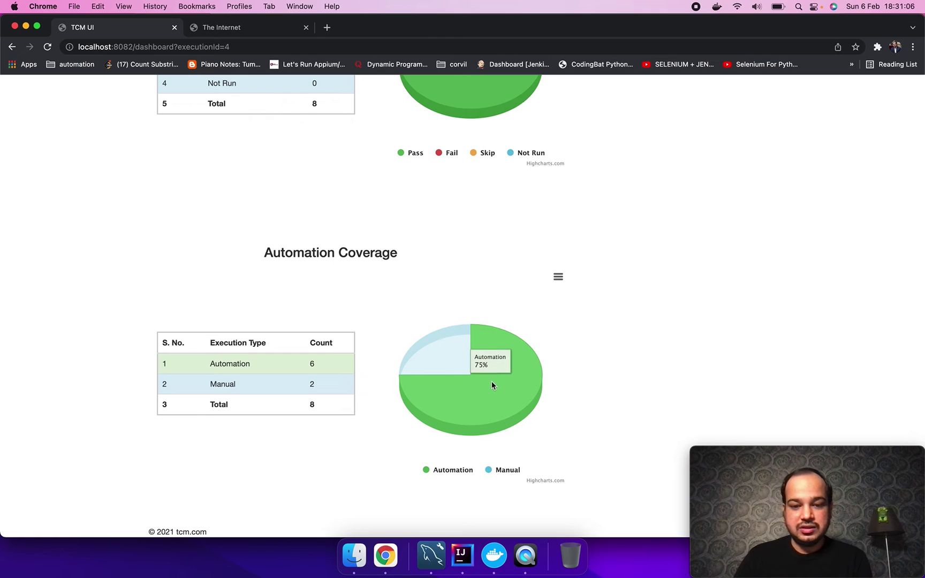
mouse_move(454, 354)
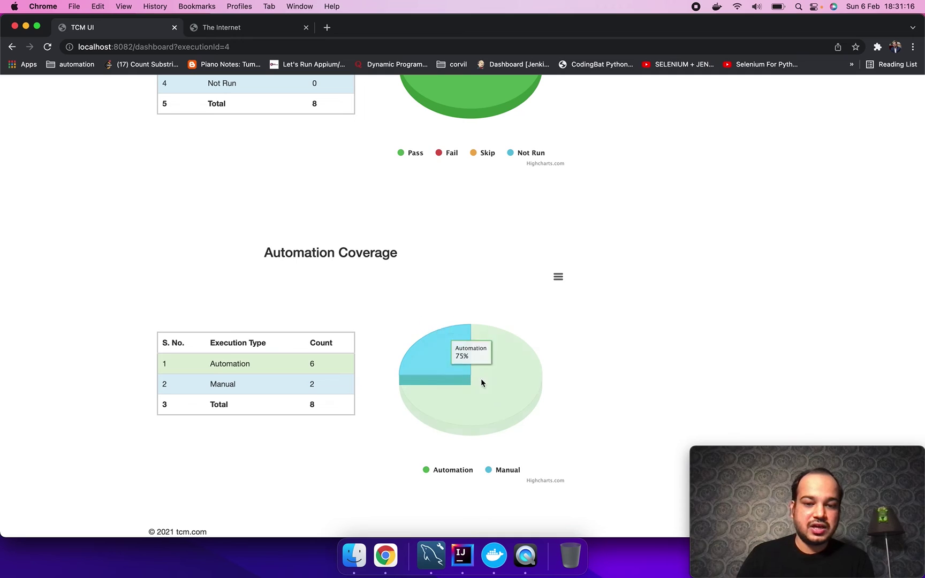
scroll(501, 268, "up", 5)
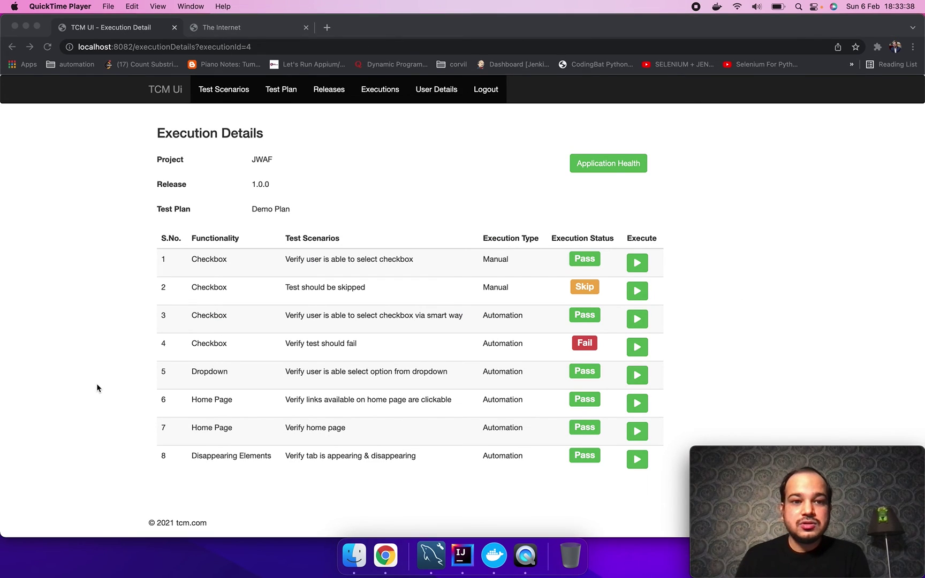
Step: Go through Executions and Demo Plan to row 8's 'Verify tab is appearing & disappearing' execution page
left_click(216, 95)
left_click(216, 95)
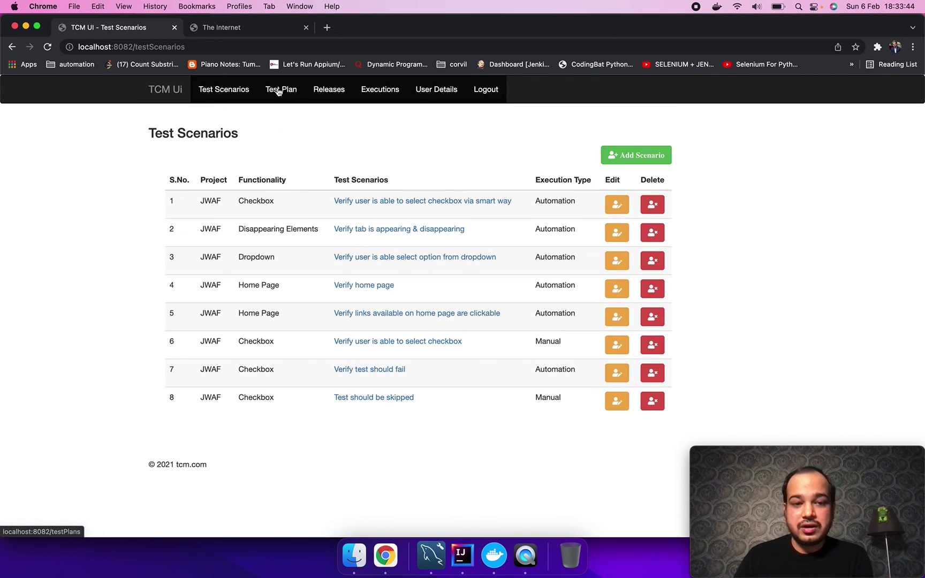
left_click(378, 97)
left_click(450, 202)
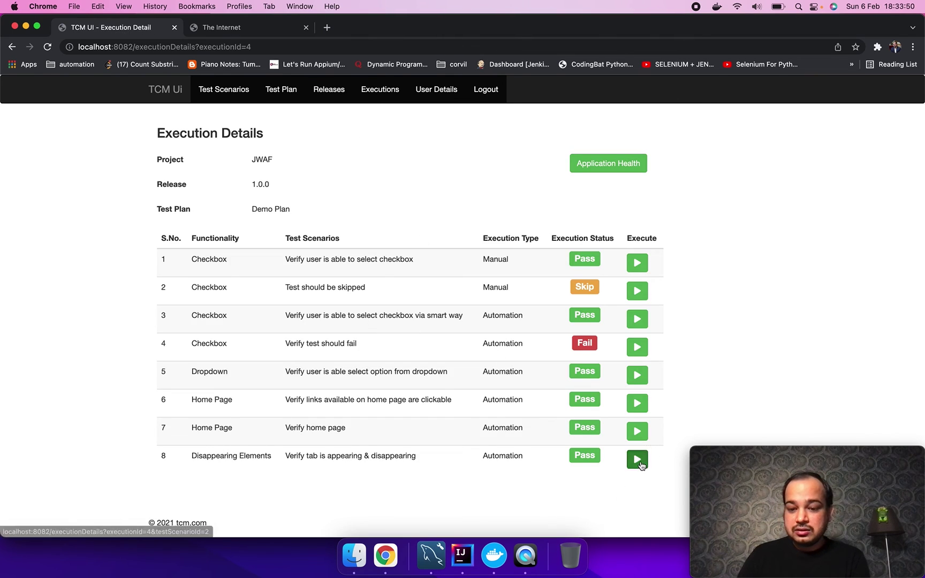
left_click(638, 460)
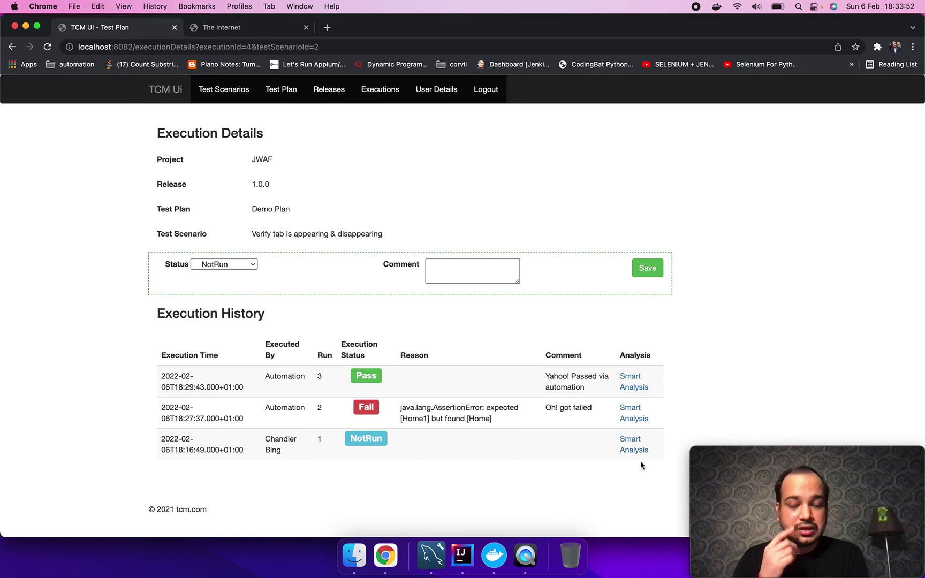